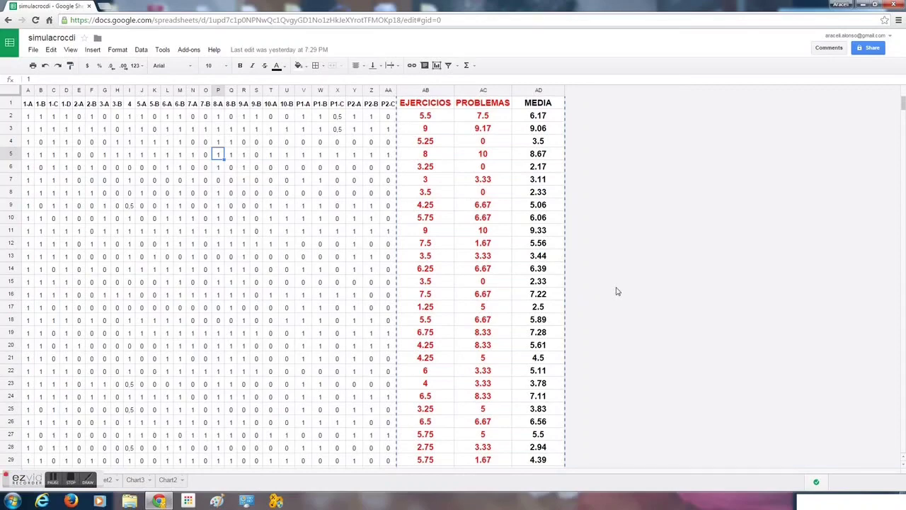
- Open a new browser tab, search Google for geogebra and open the GeoGebra website
key("ctrl+t")
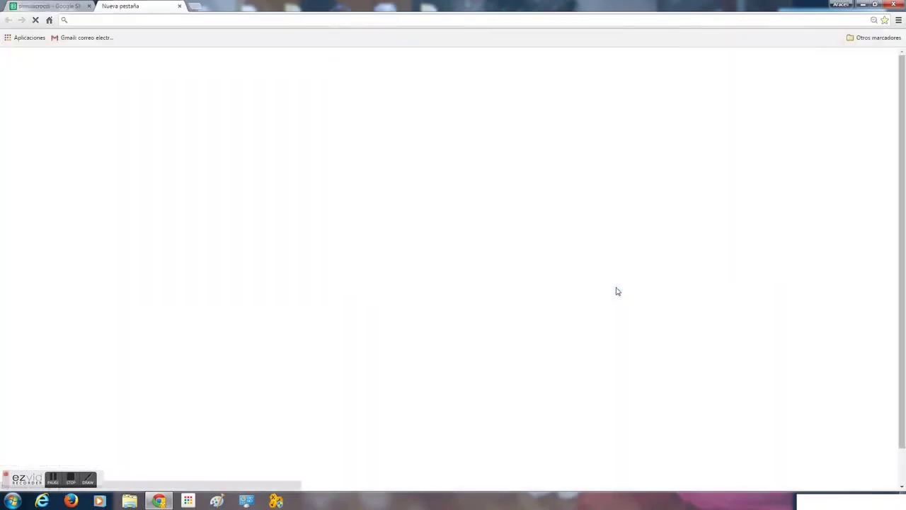
left_click(298, 258)
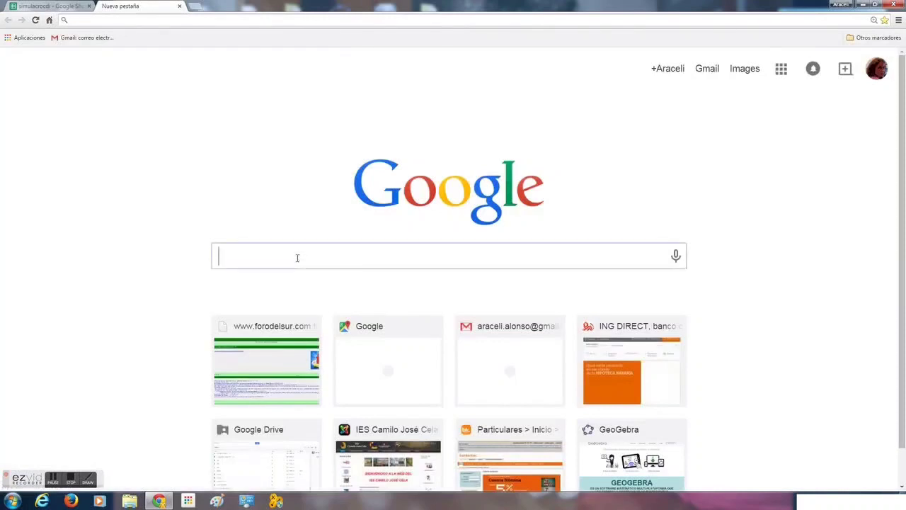
type("geogebra")
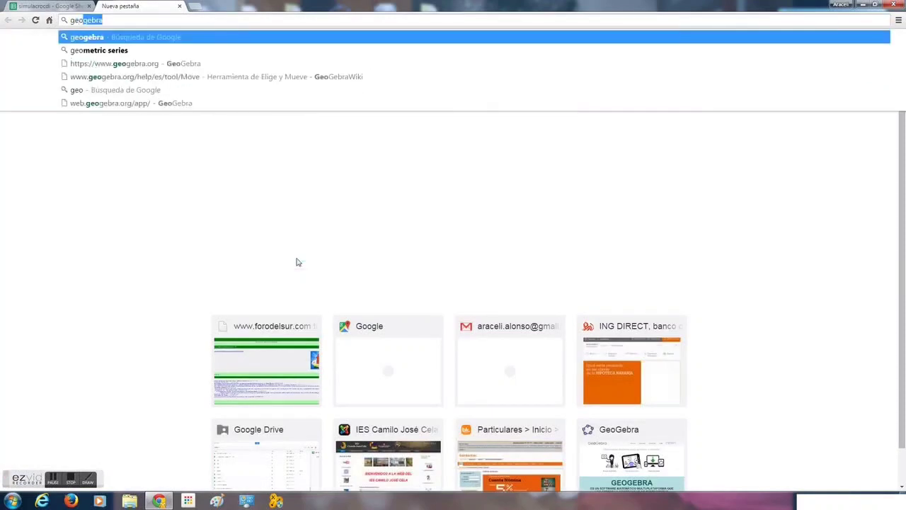
key("Return")
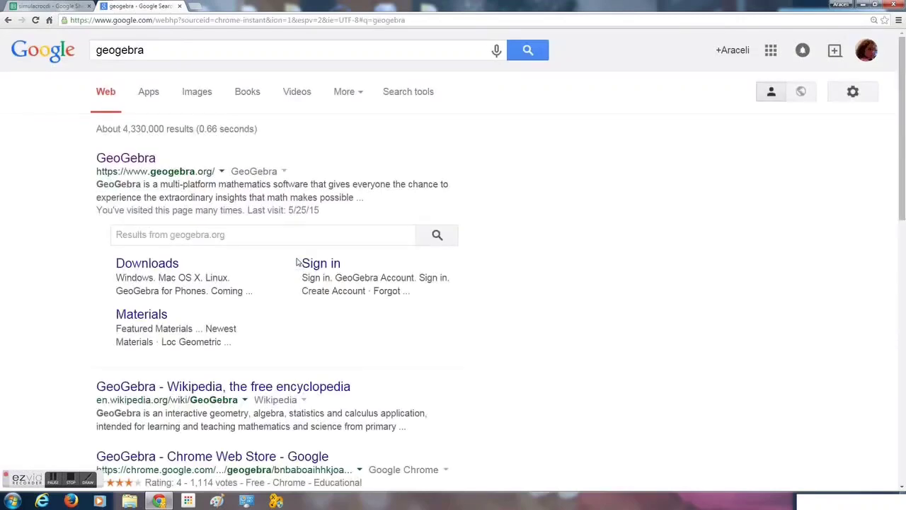
left_click(130, 159)
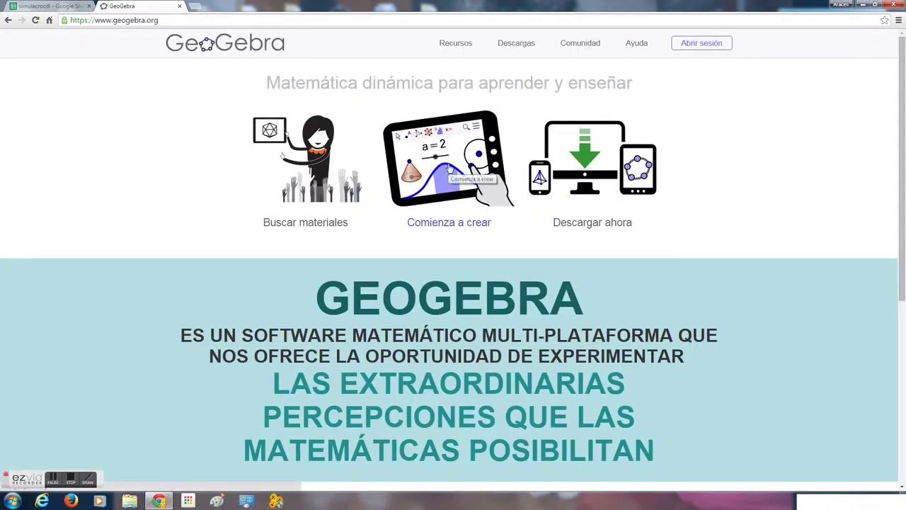
- Start creating online and open the Hoja de Cálculo (spreadsheet) app
left_click(448, 168)
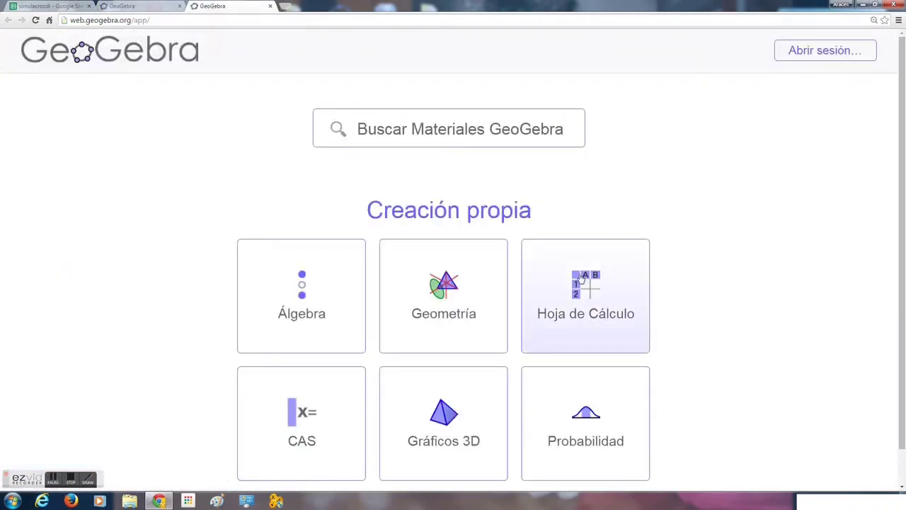
left_click(574, 281)
left_click(574, 281)
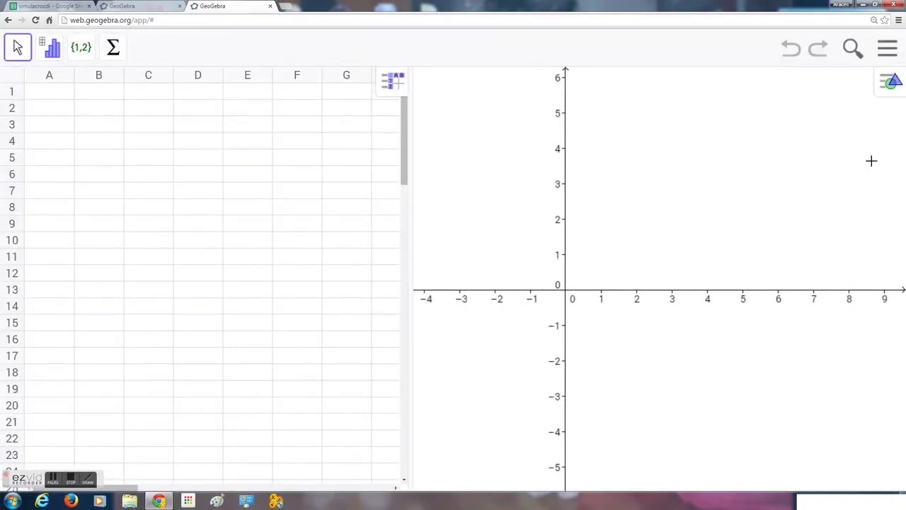
- Close the graphics view so that only the spreadsheet fills the window
left_click(890, 83)
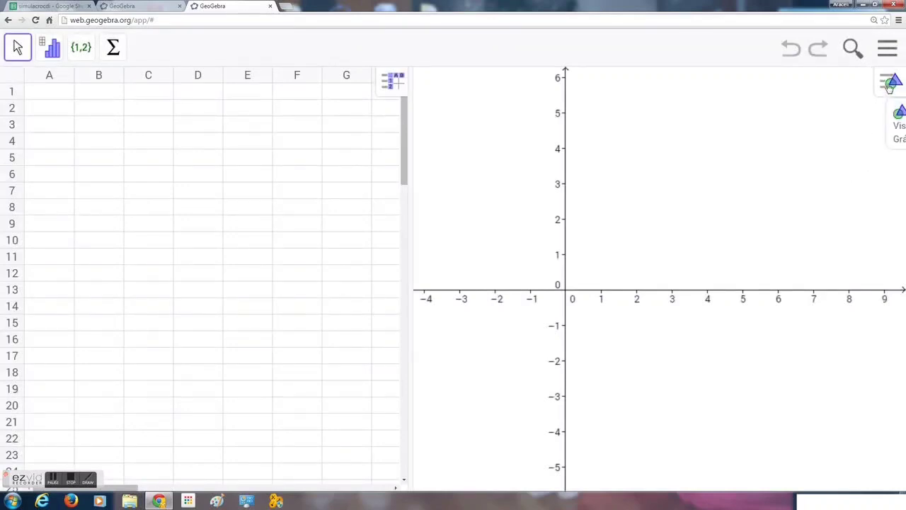
left_click(889, 84)
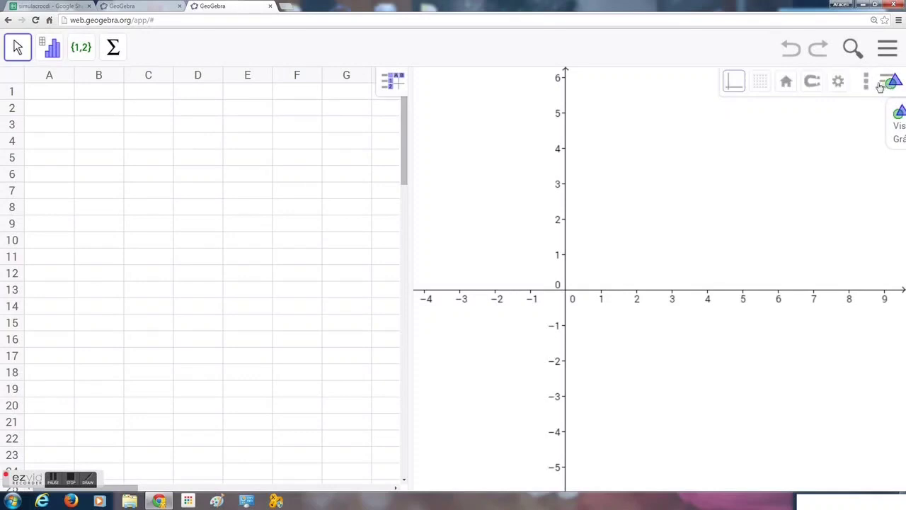
left_click(866, 83)
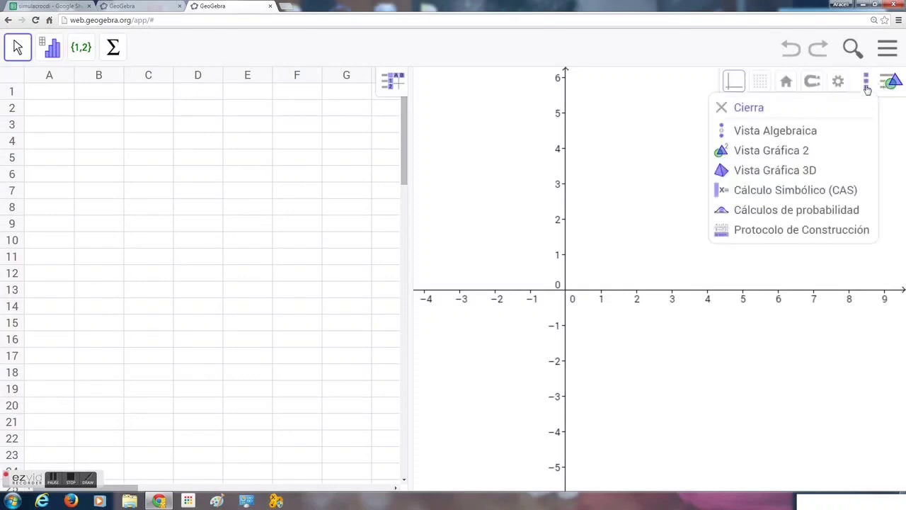
left_click(749, 110)
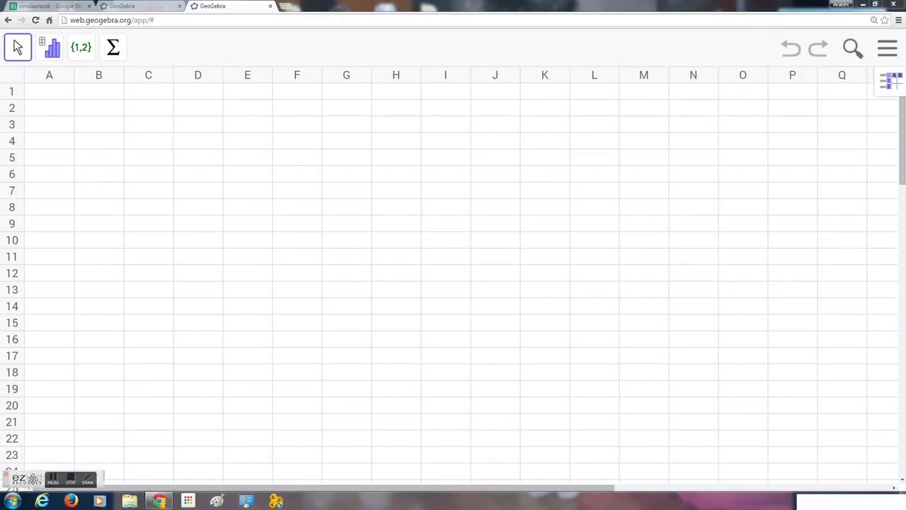
left_click_drag(21, 479, 823, 475)
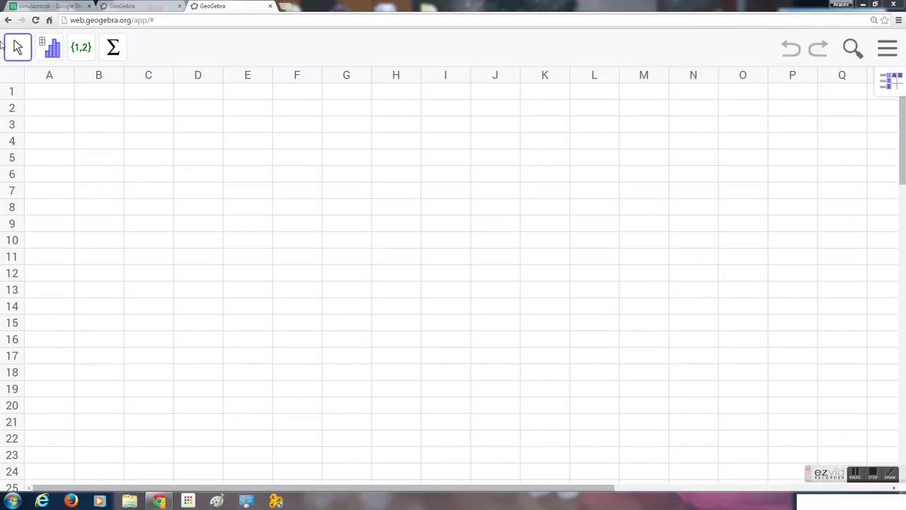
- In the simulacrocdi sheet, select the EJERCICIOS, PROBLEMAS and MEDIA columns AB to AD for copying
left_click(49, 7)
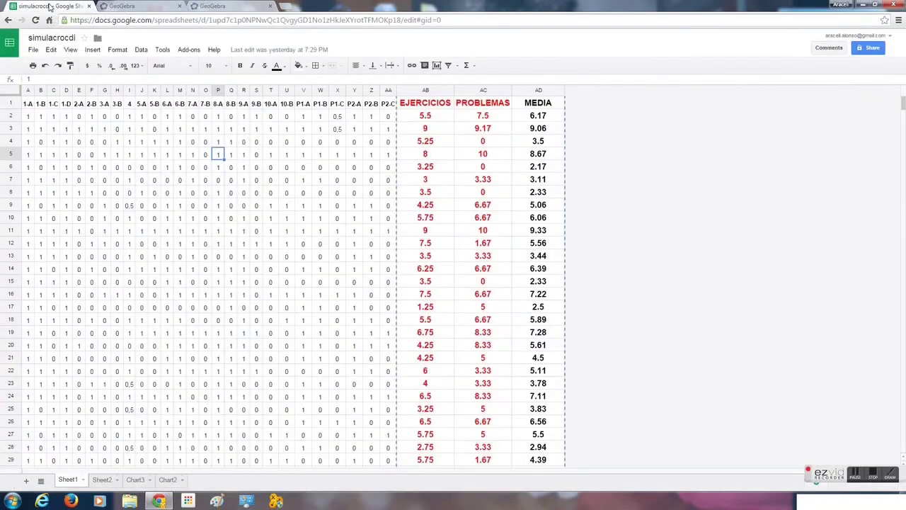
left_click(426, 90)
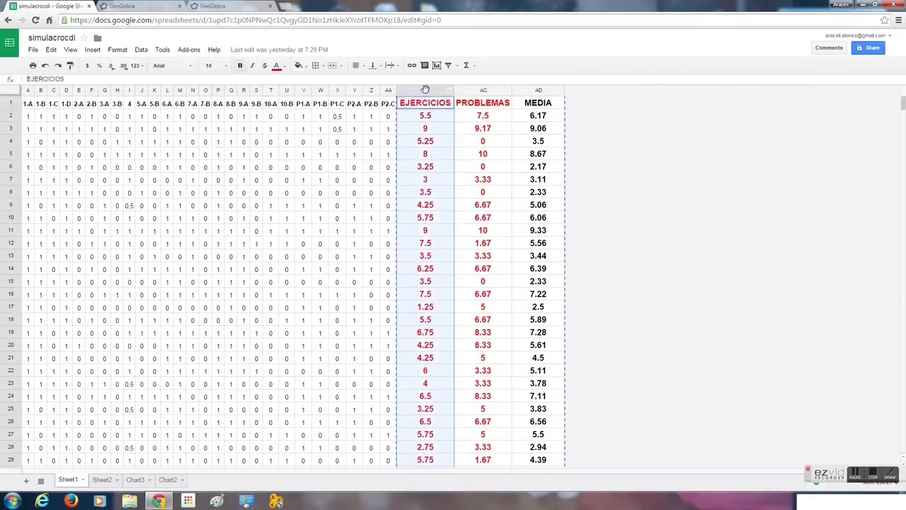
key("shift+Right")
key("shift+Right")
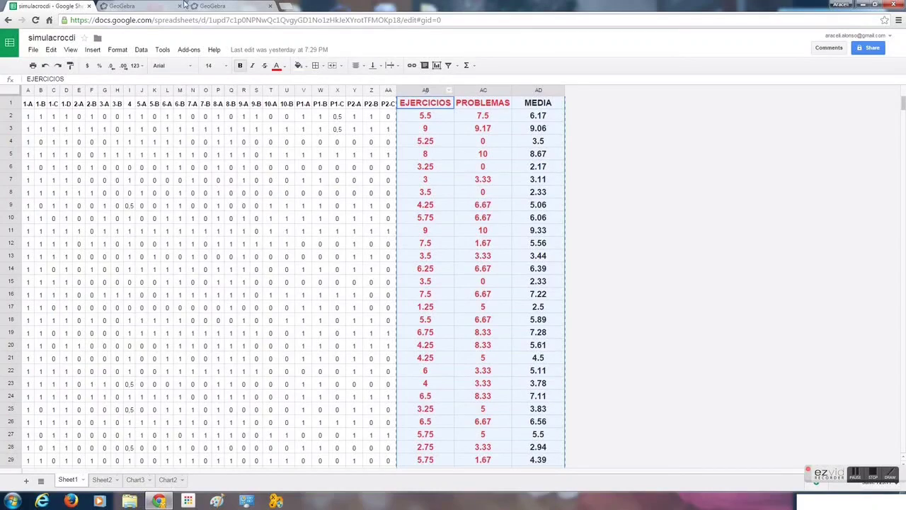
- Paste the copied grade columns into the GeoGebra spreadsheet starting at cell A1
left_click(228, 9)
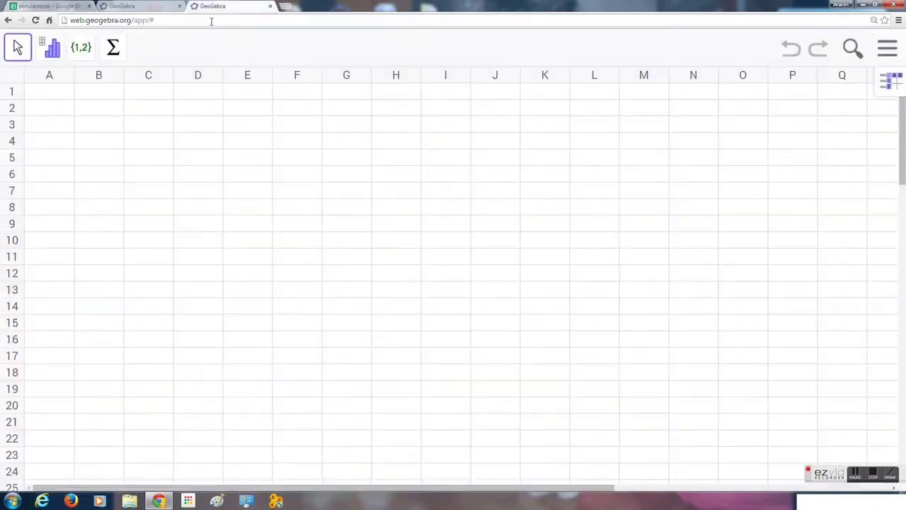
left_click(51, 95)
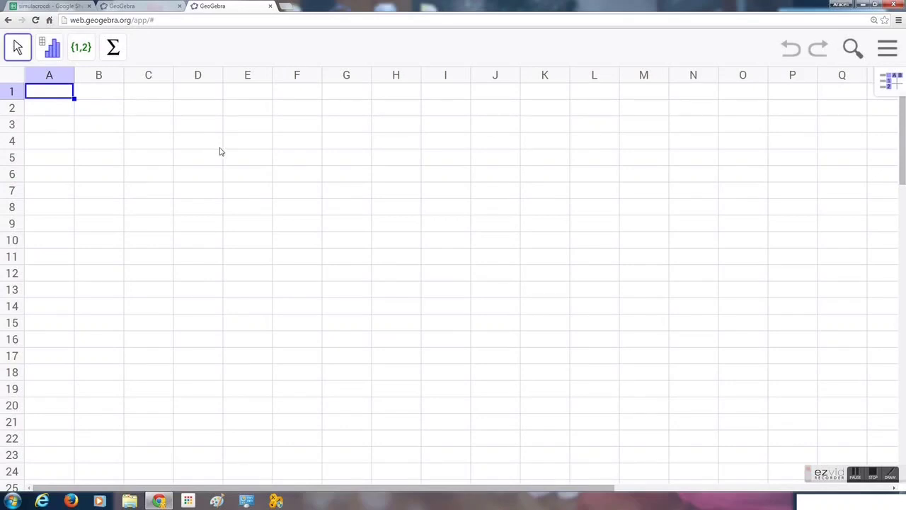
key("ctrl+v")
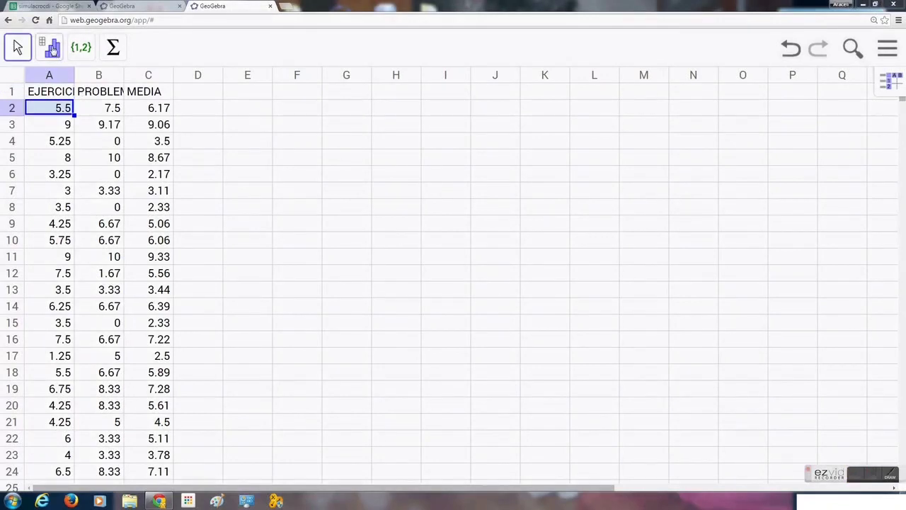
- Select column A and run Análisis de una variable on the EJERCICIOS grades
left_click(53, 48)
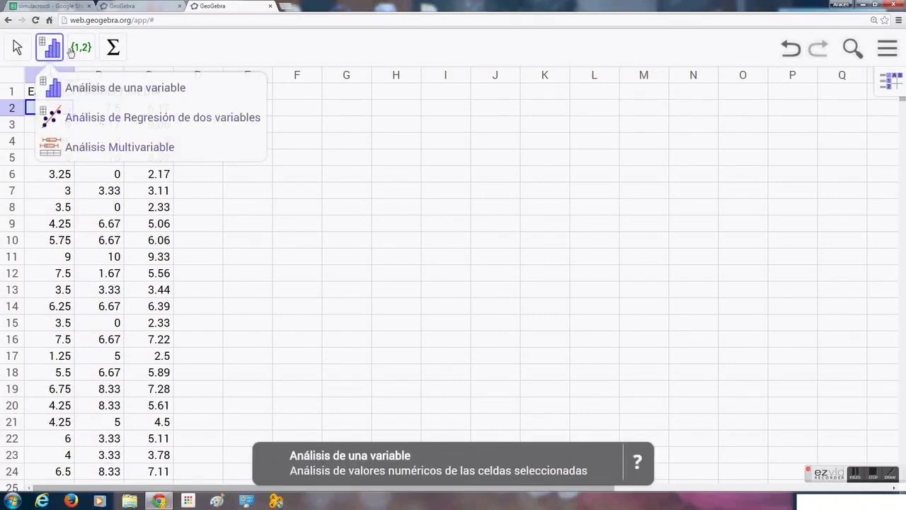
left_click(46, 42)
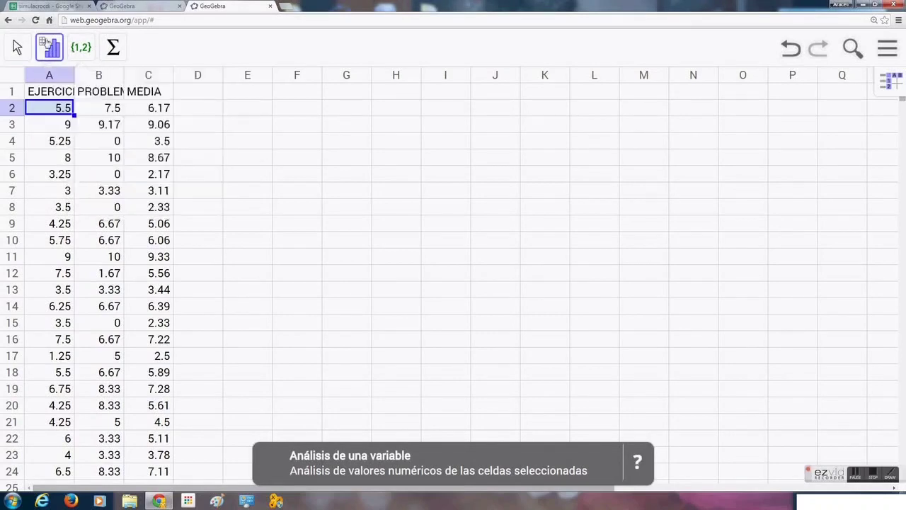
left_click(56, 79)
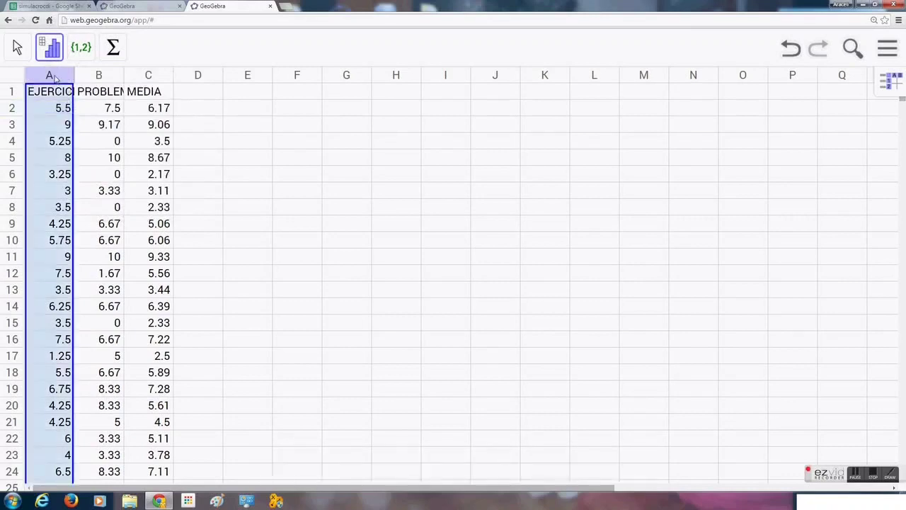
left_click(51, 49)
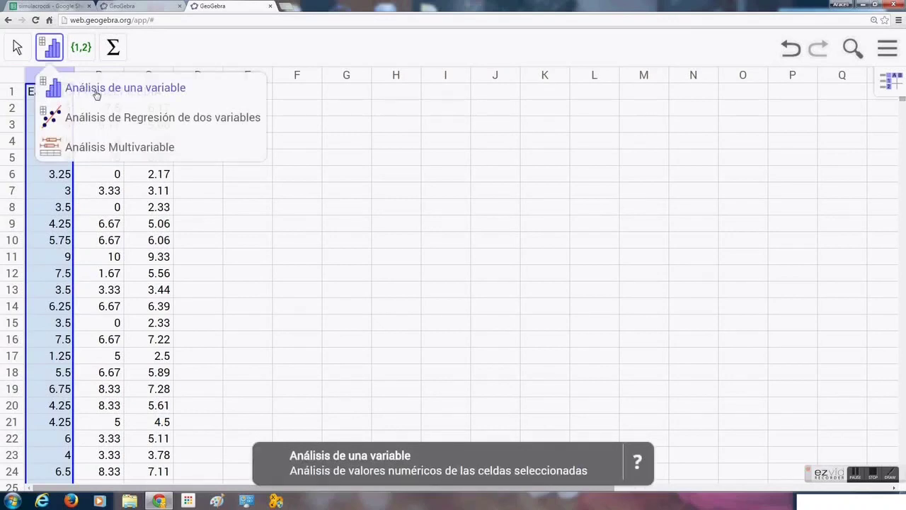
left_click(167, 93)
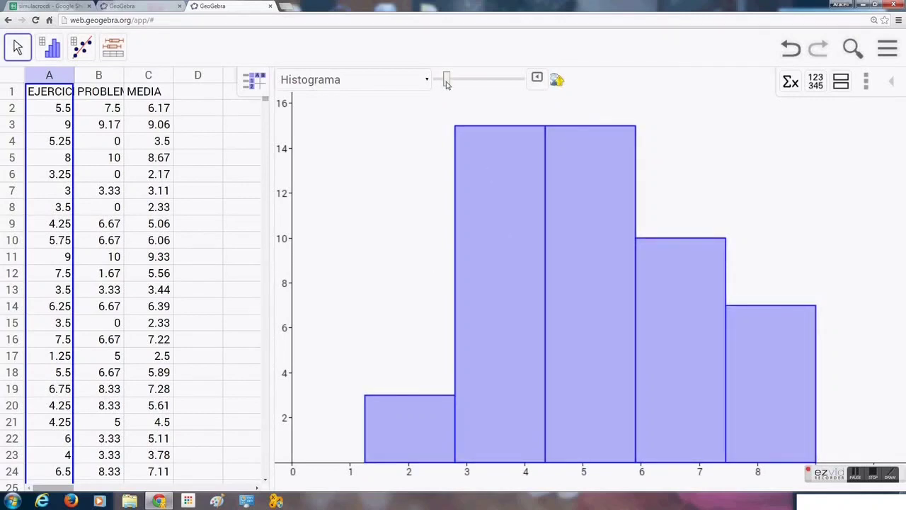
- Adjust the histogram's number of classes with the class slider
left_click_drag(446, 83, 484, 86)
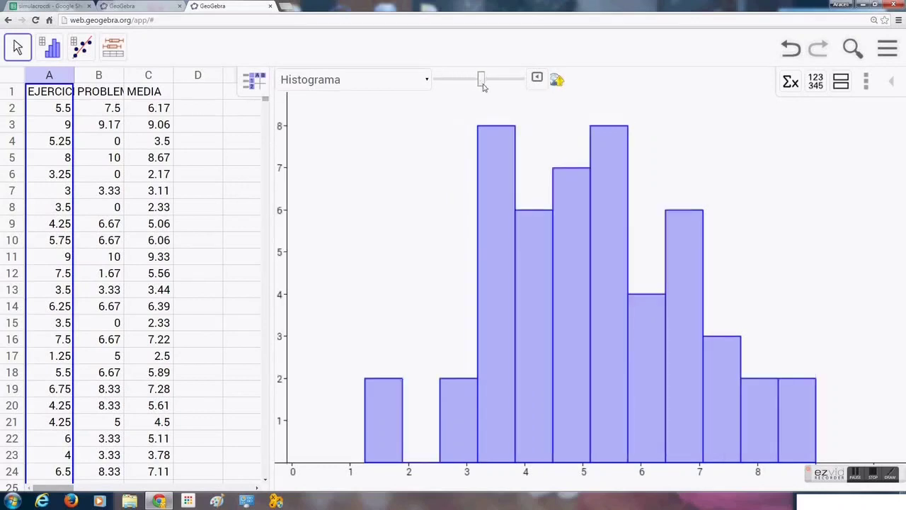
left_click_drag(483, 85, 475, 86)
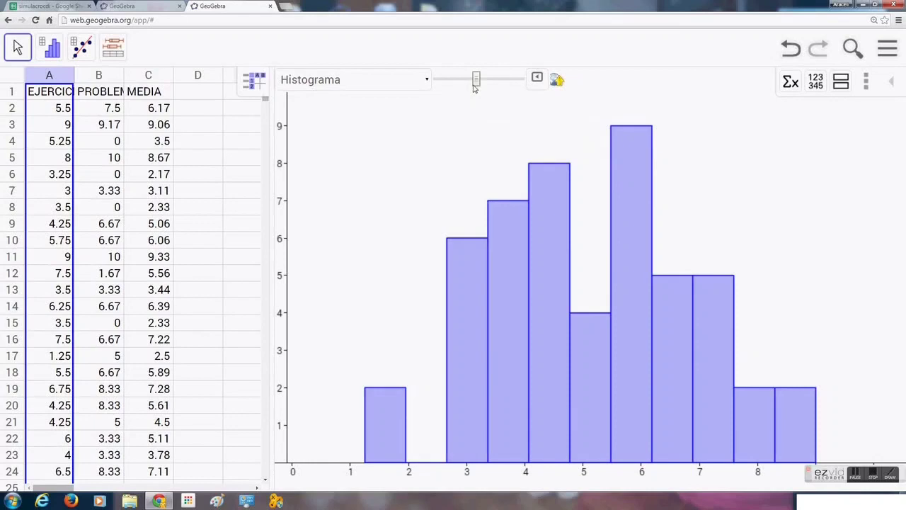
- Turn on the Polígono de frecuencias option in the histogram settings and close the settings
left_click(539, 80)
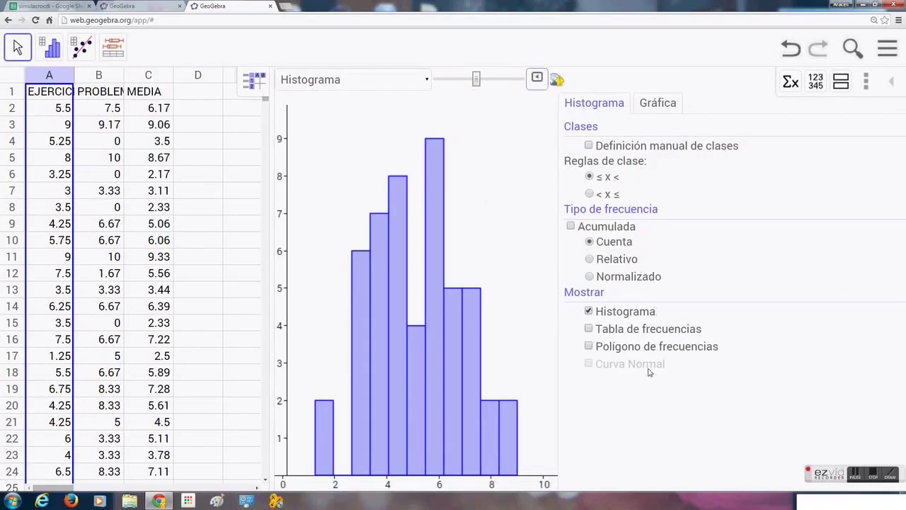
left_click(588, 347)
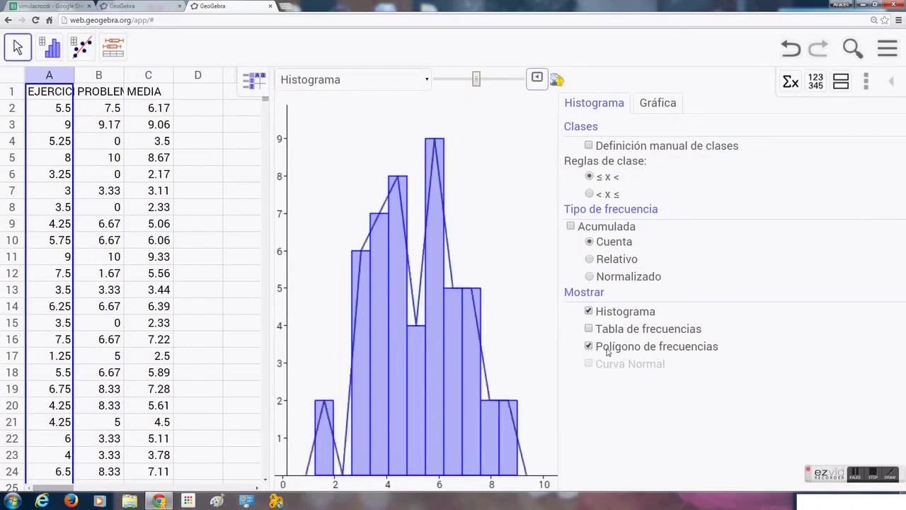
left_click(662, 105)
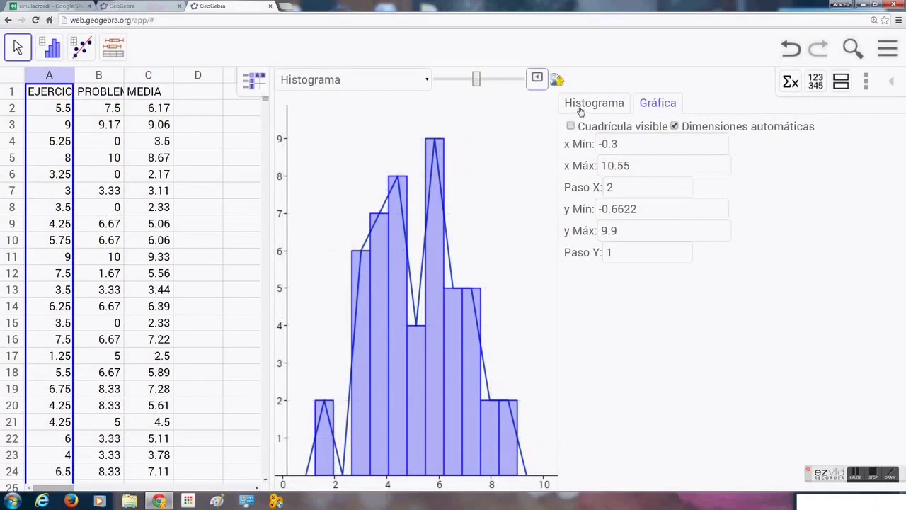
left_click(580, 107)
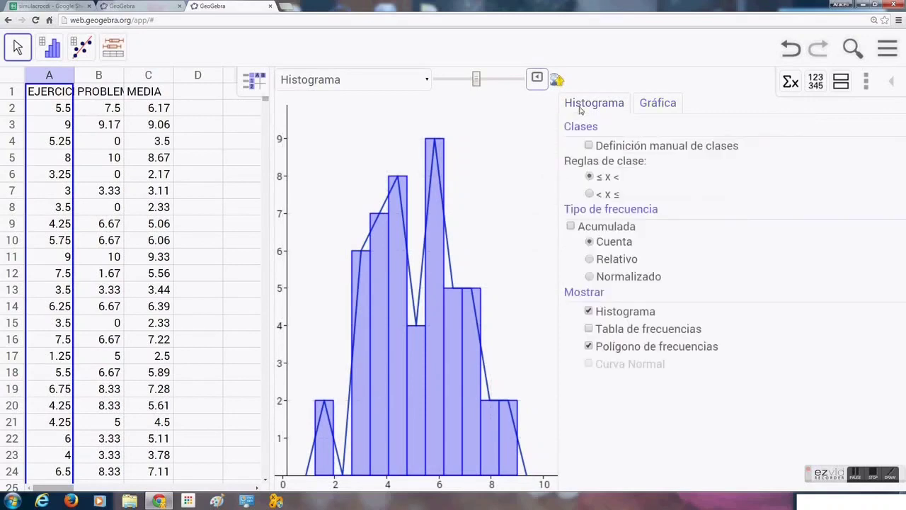
left_click(538, 79)
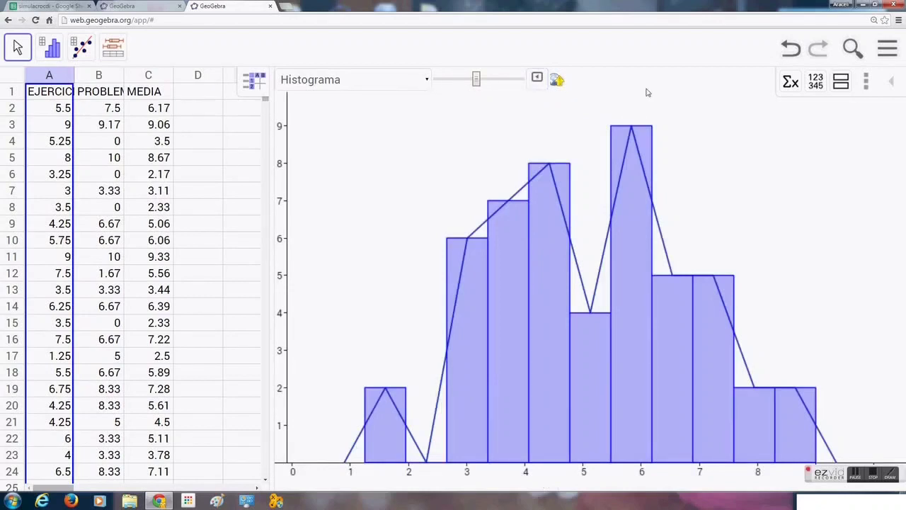
- Show the statistics table and switch the plot type to Diagrama de Barras
left_click(790, 84)
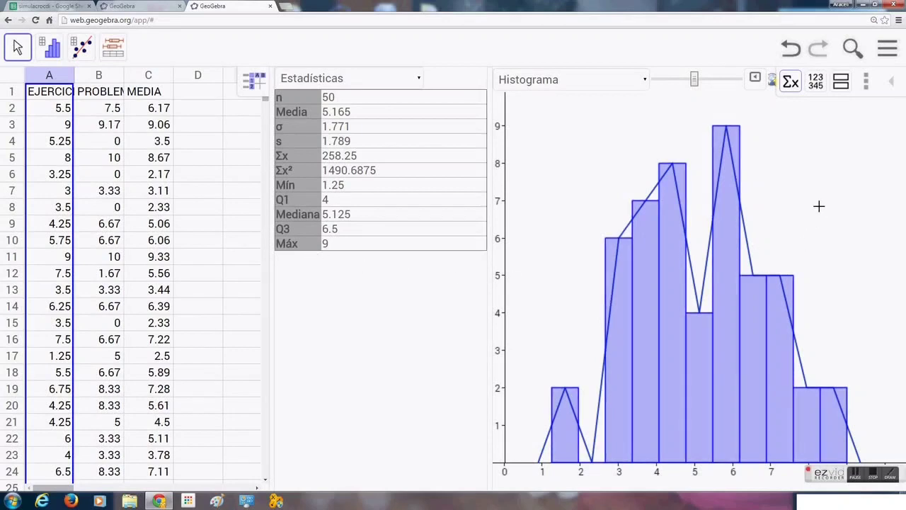
left_click(645, 80)
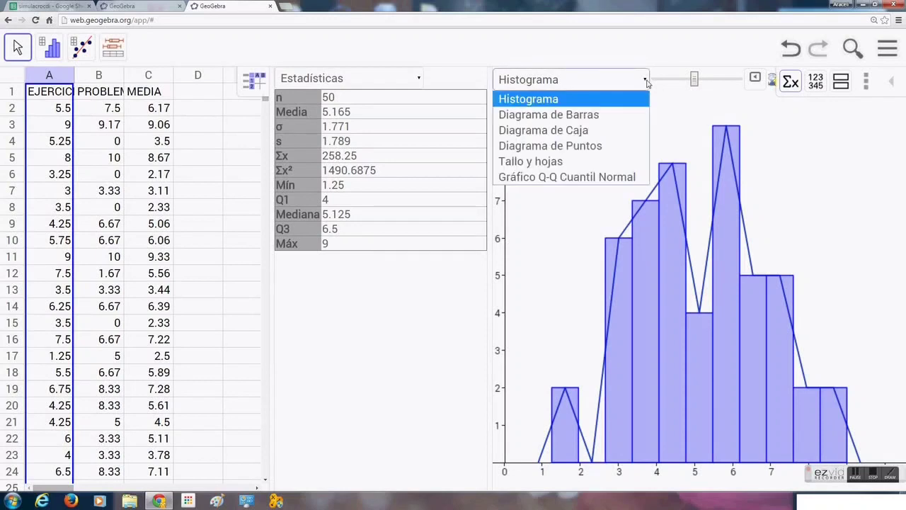
left_click(600, 116)
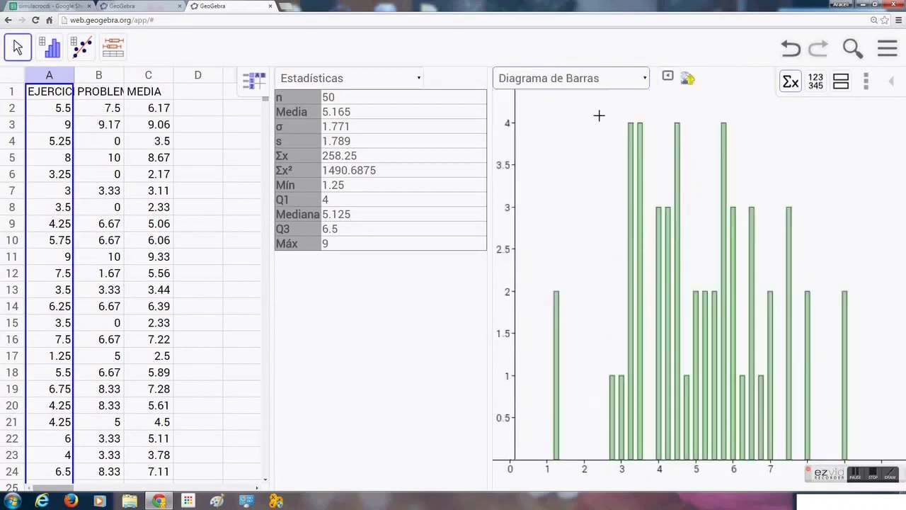
- Switch the plot type to Diagrama de Caja to display a box plot
left_click(645, 79)
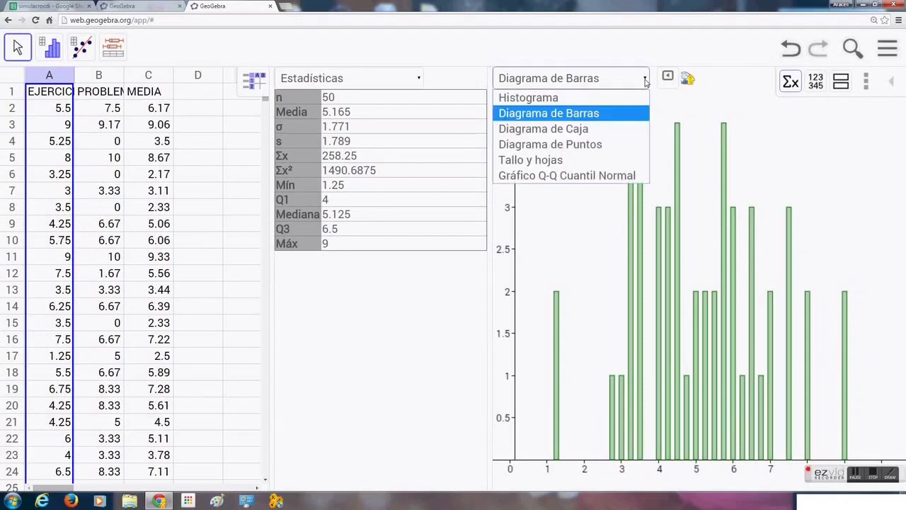
left_click(585, 130)
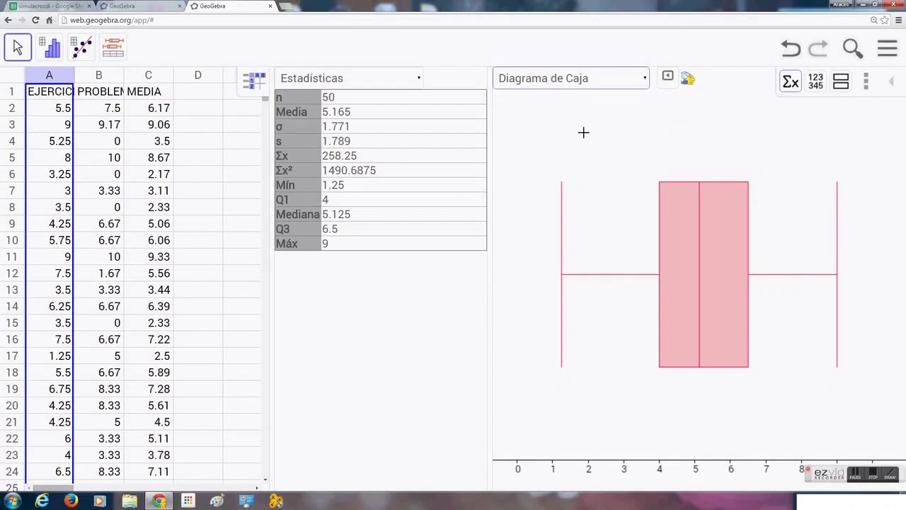
- Split the analysis into two plots and set the upper plot to Histograma
left_click(841, 83)
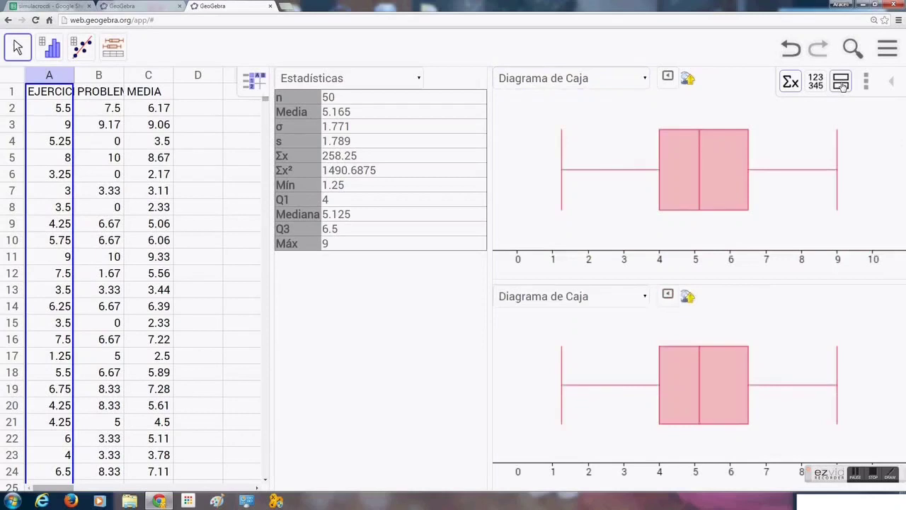
left_click(646, 82)
left_click(596, 98)
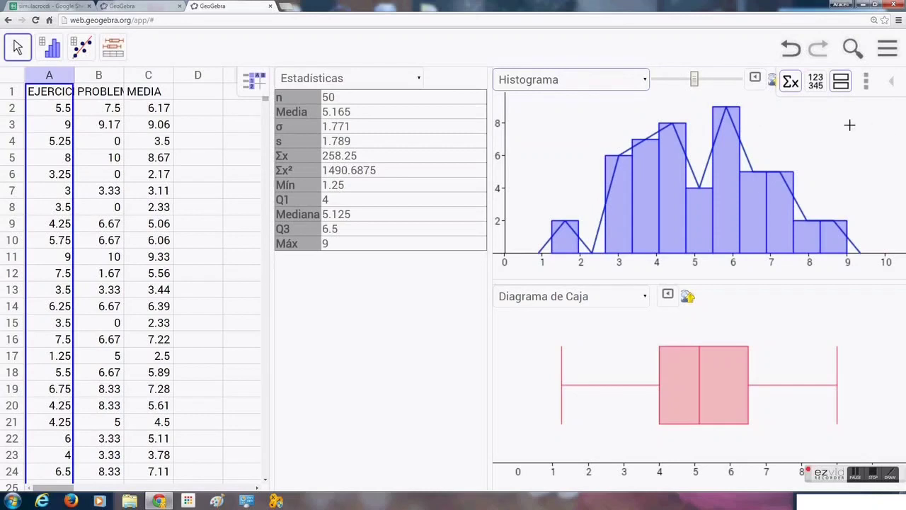
- Export the histogram as an image and open the downloaded PNG in the photo viewer, then close it
left_click(771, 81)
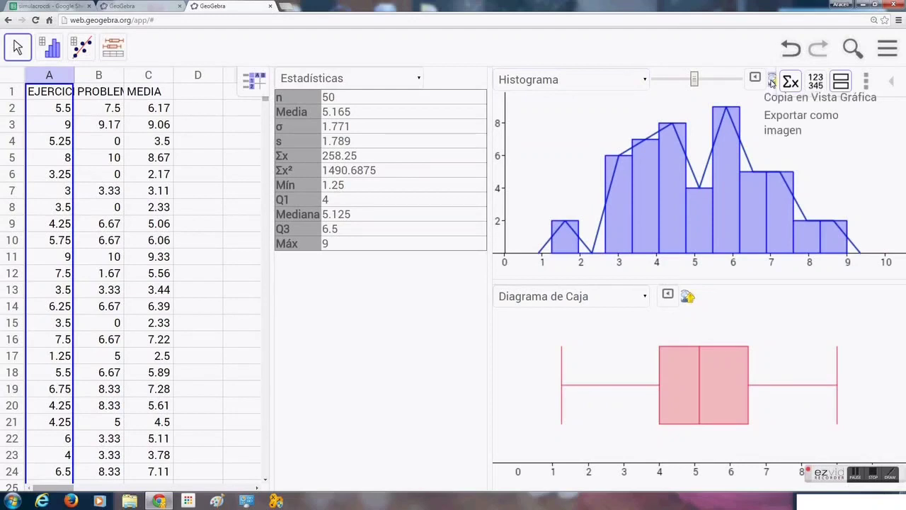
left_click(779, 125)
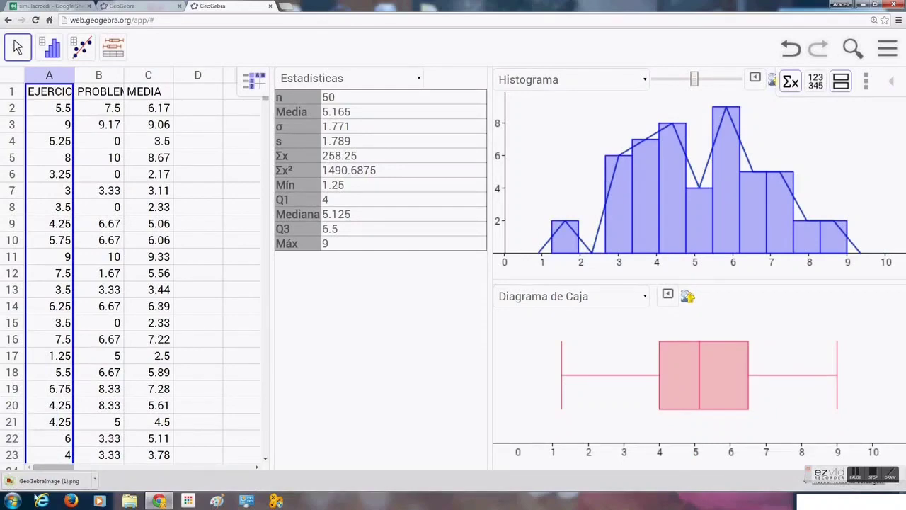
left_click(70, 484)
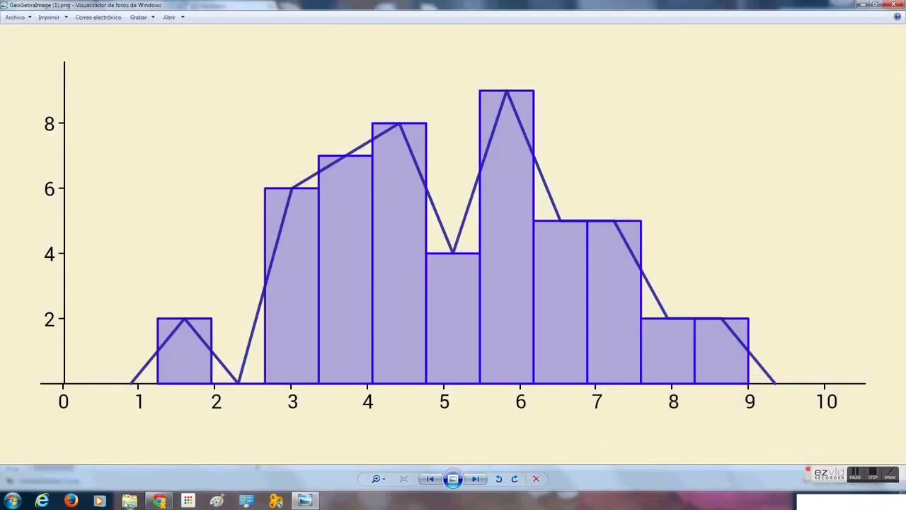
left_click(894, 5)
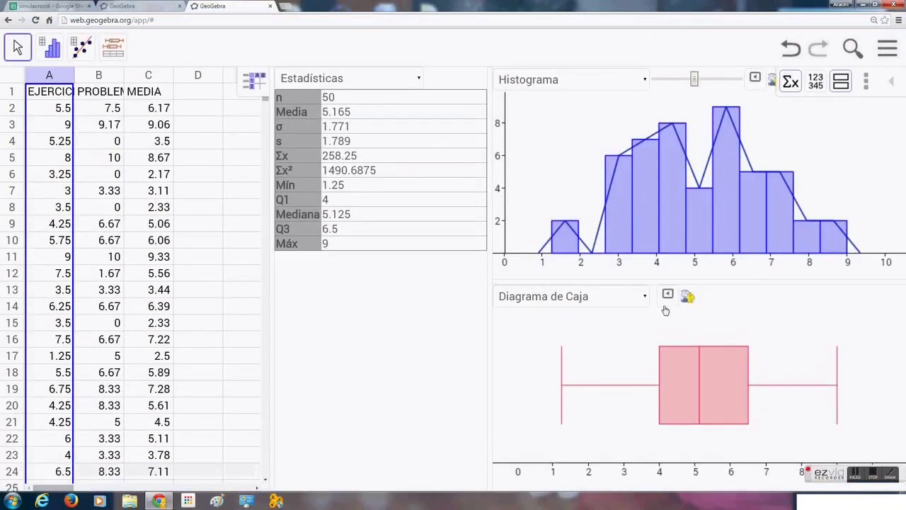
- Return to a single plot and switch it back to Diagrama de Caja
left_click(842, 83)
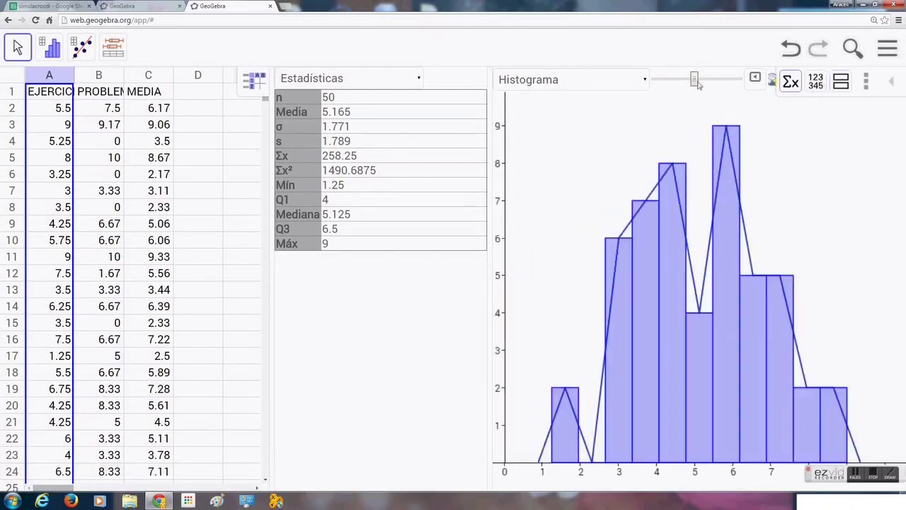
left_click(648, 83)
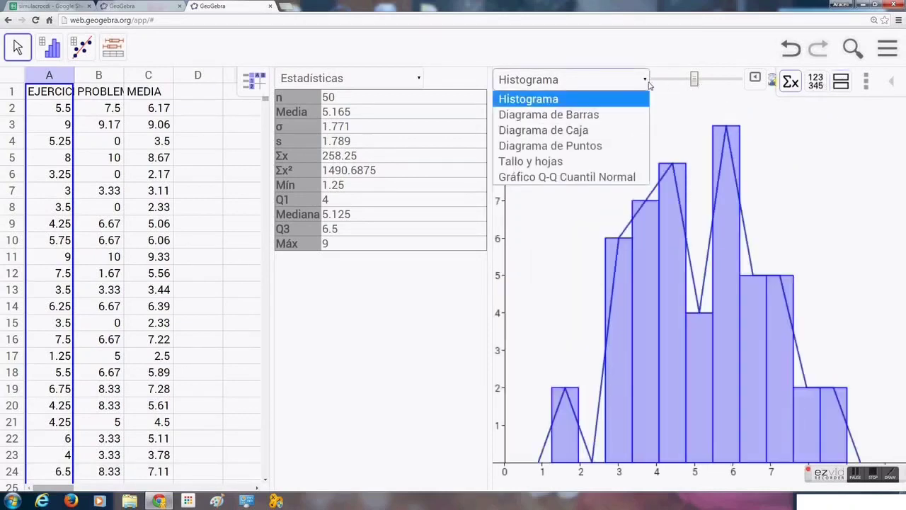
left_click(591, 131)
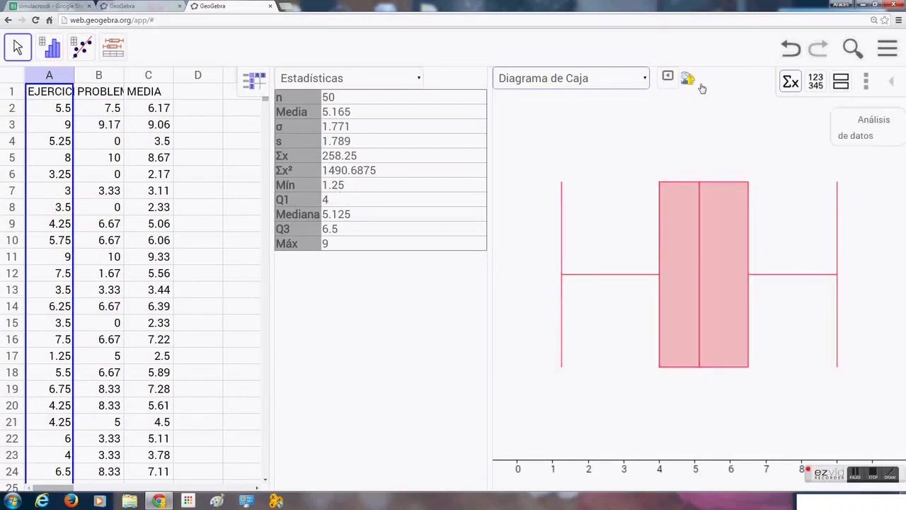
- Open the box plot's graph settings and turn on Cuadrícula visible
left_click(667, 80)
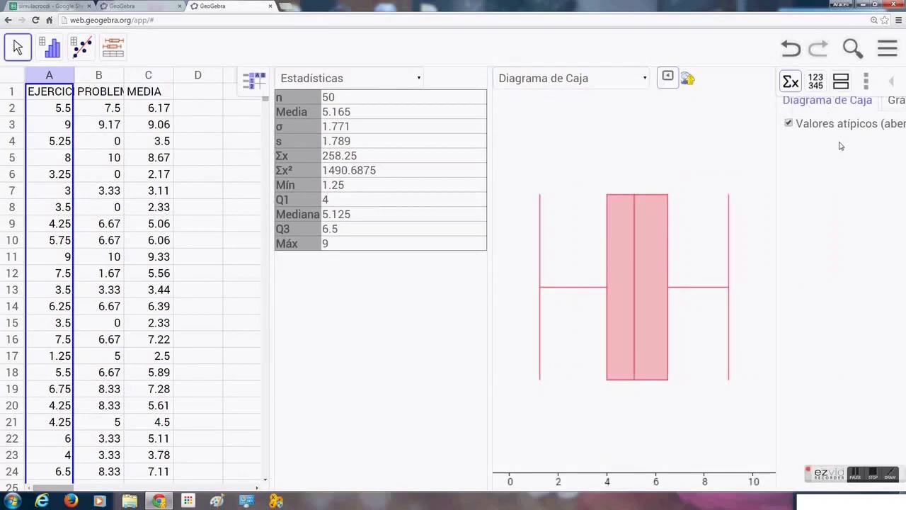
left_click(897, 102)
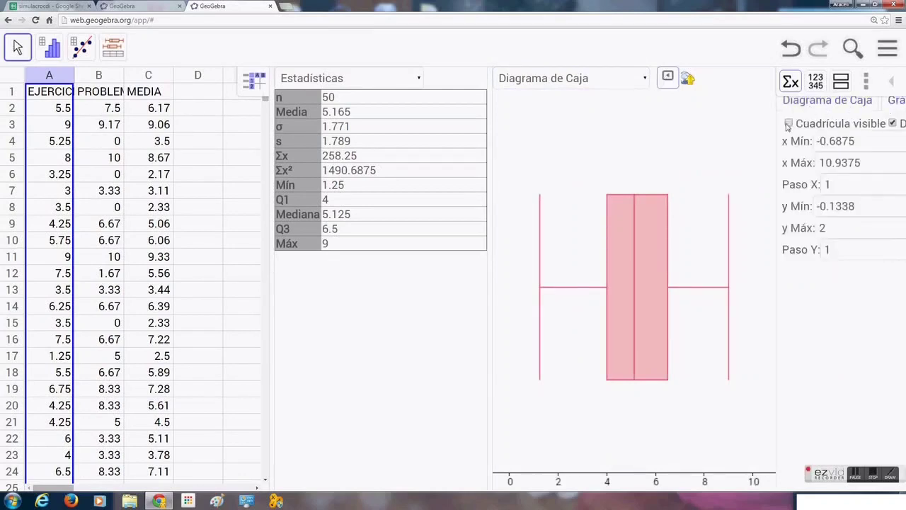
left_click(789, 124)
- Review the box plot options and the data source list of column A's values
left_click_drag(270, 142, 226, 149)
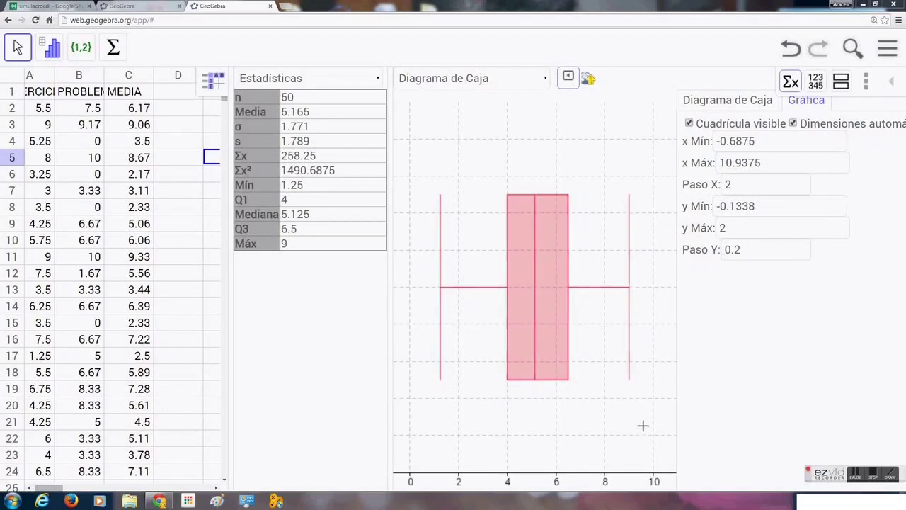
left_click(731, 101)
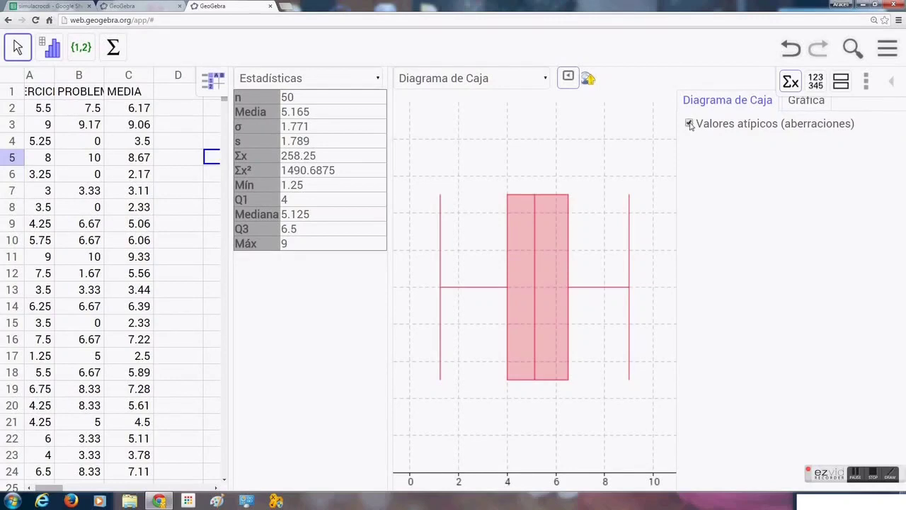
left_click(816, 82)
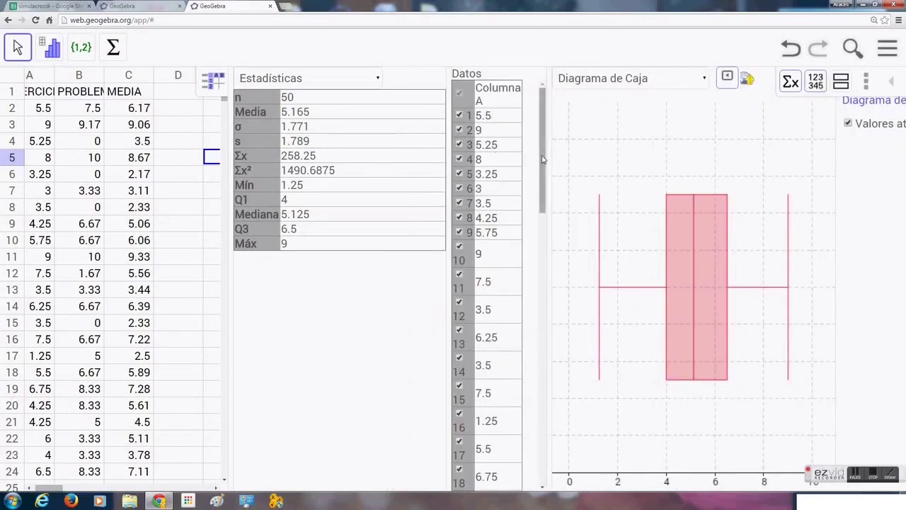
left_click_drag(542, 159, 546, 117)
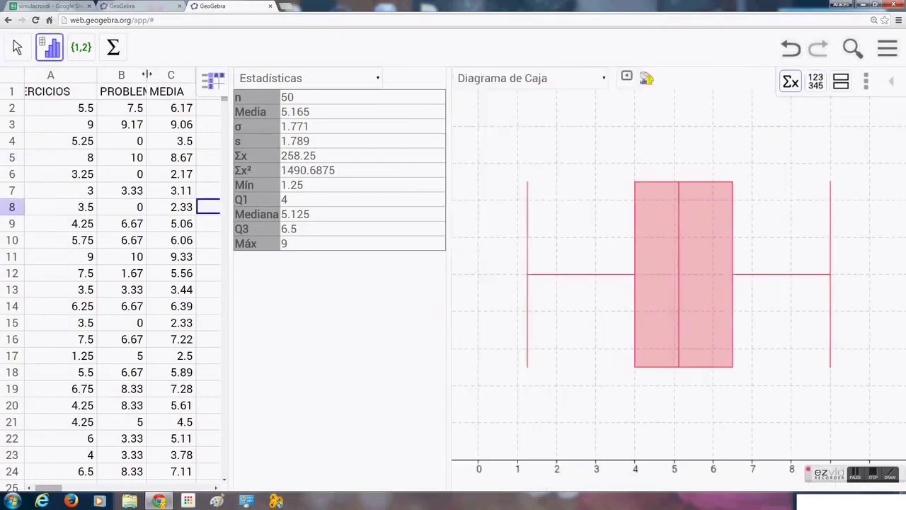
- Widen column B, then run an Análisis Multivariable on columns A and B
left_click_drag(146, 74, 161, 74)
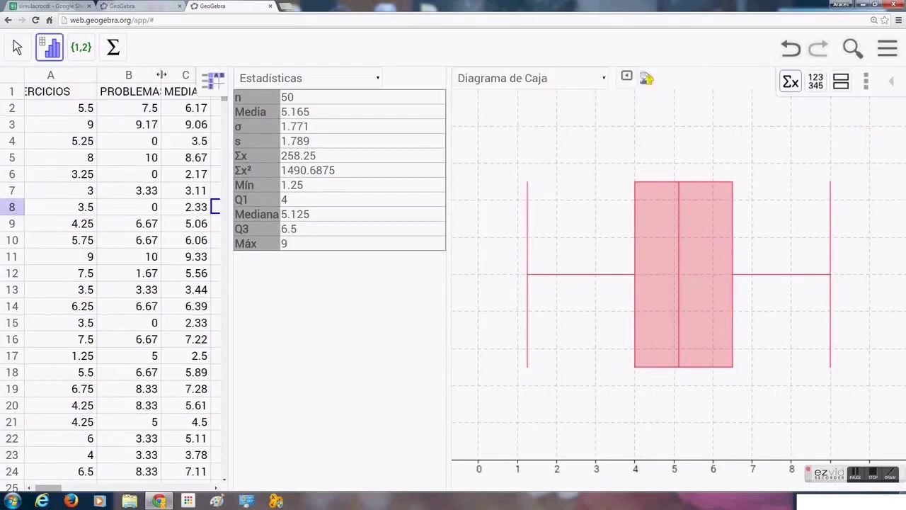
left_click(60, 76)
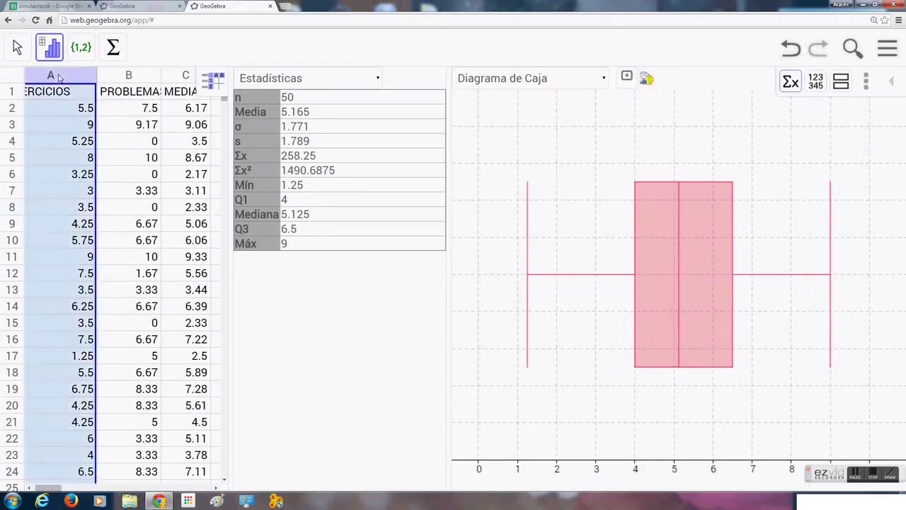
left_click_drag(60, 78, 122, 78)
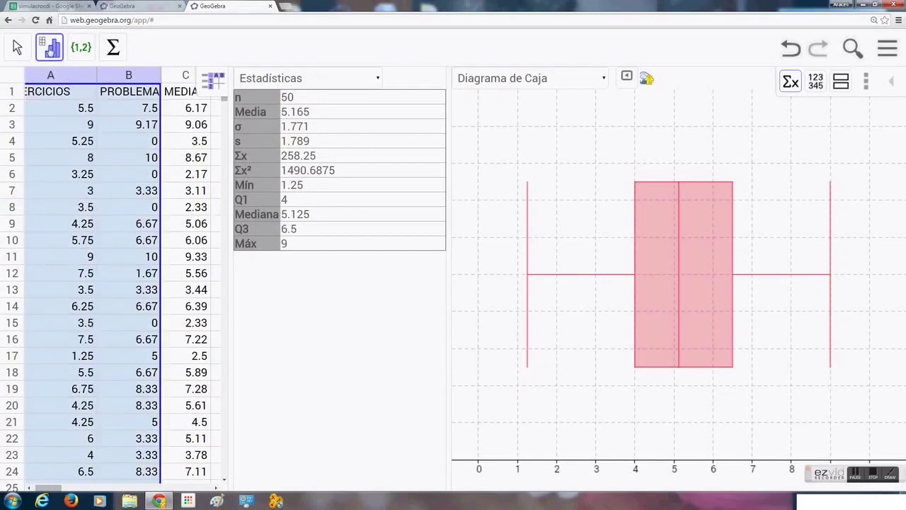
left_click(50, 49)
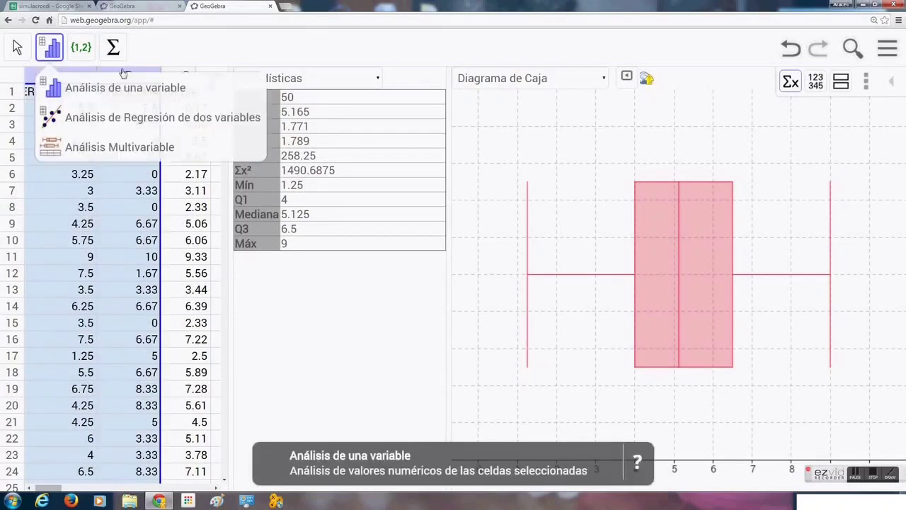
mouse_move(51, 59)
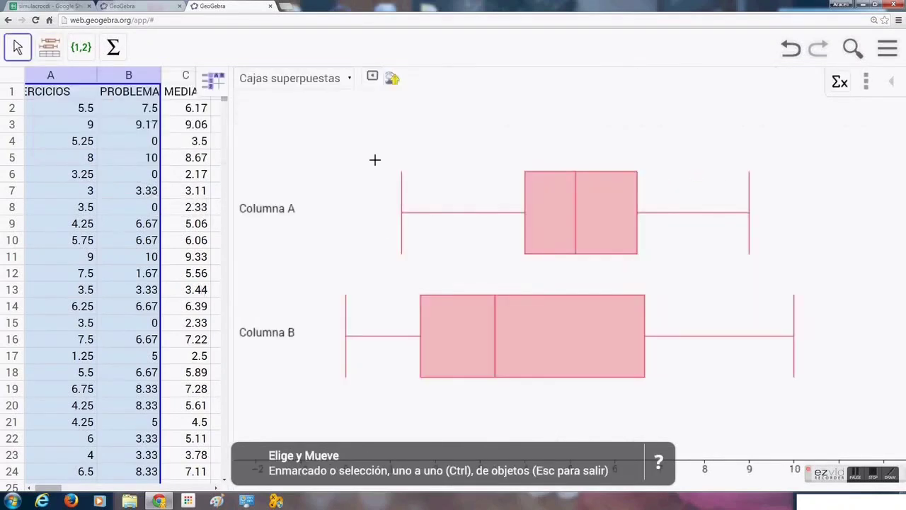
left_click(693, 409)
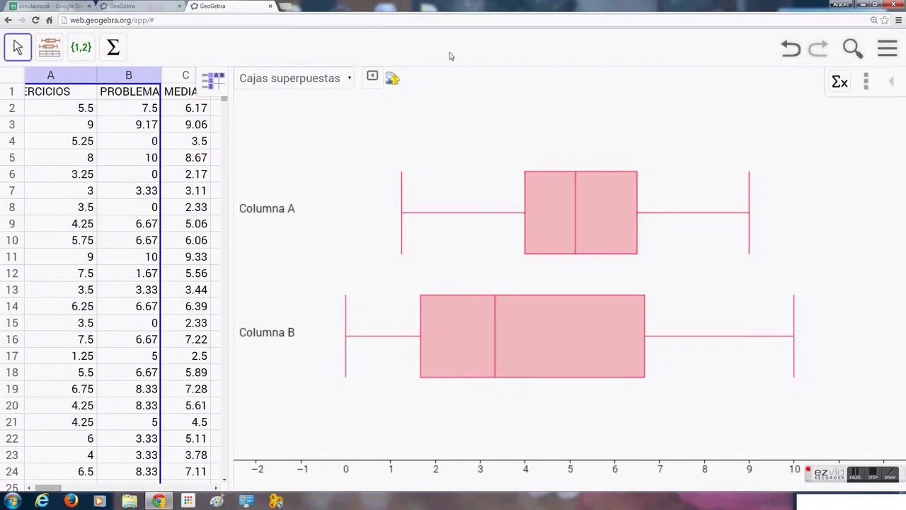
- Turn on the visible grid for the stacked box plots and show their statistics table
left_click(352, 80)
left_click(352, 82)
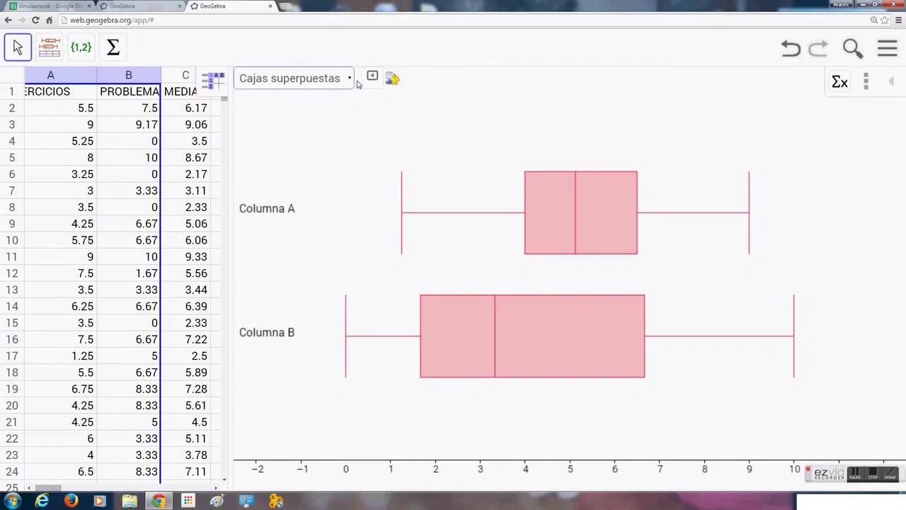
left_click(372, 76)
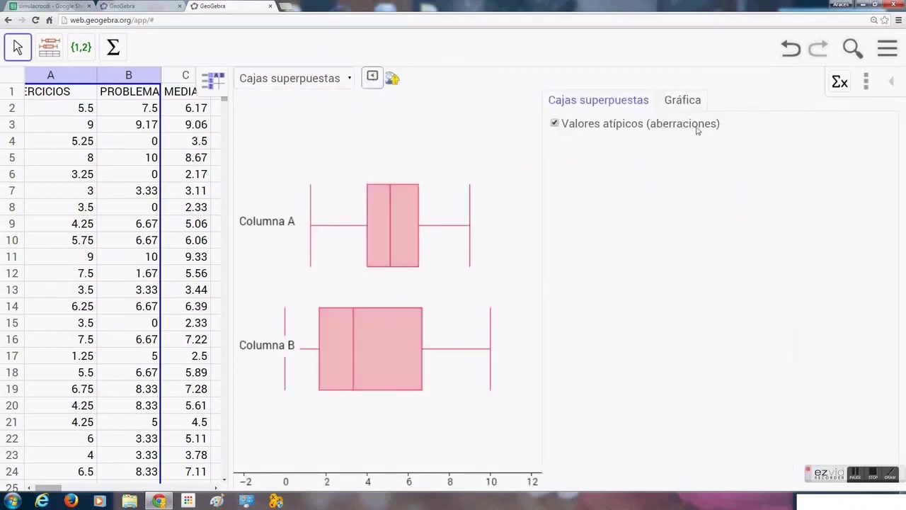
left_click(695, 99)
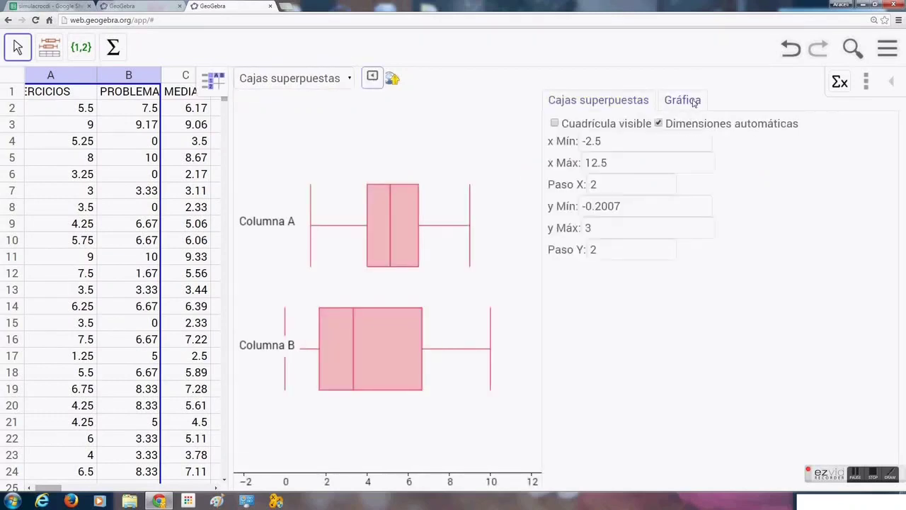
left_click(555, 123)
left_click(372, 76)
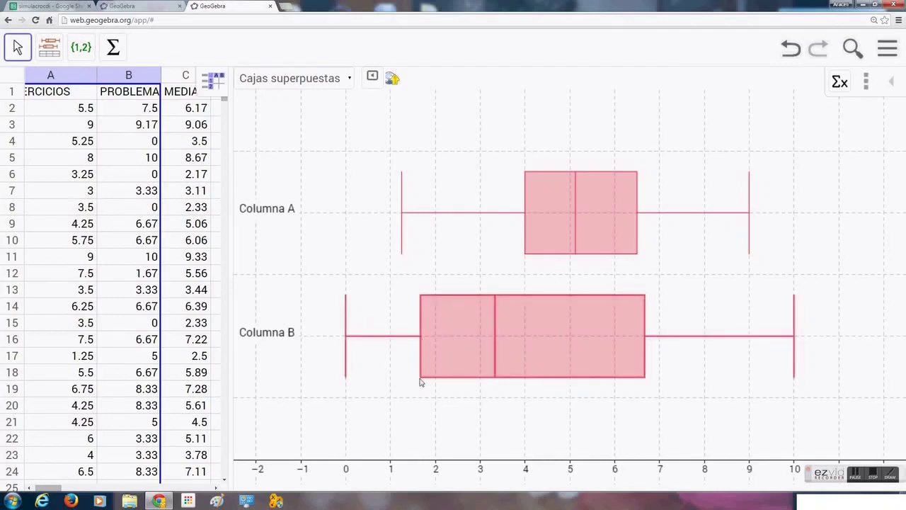
left_click(841, 82)
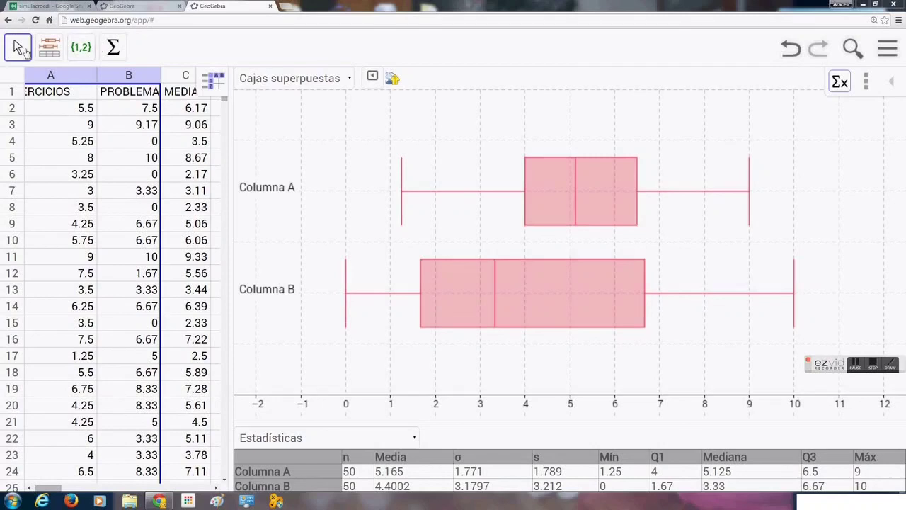
- Select columns A and B and open an Análisis de Regresión de dos variables to get their scatter plot
left_click(54, 45)
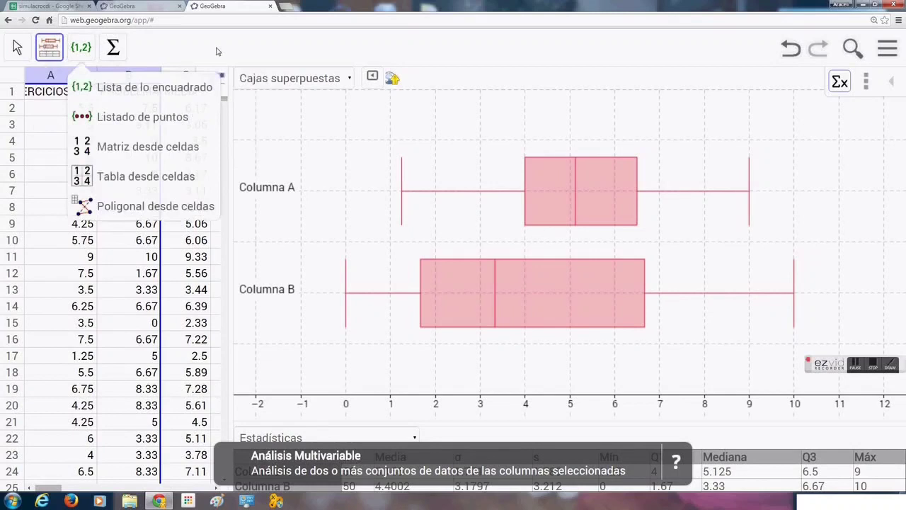
left_click(53, 79)
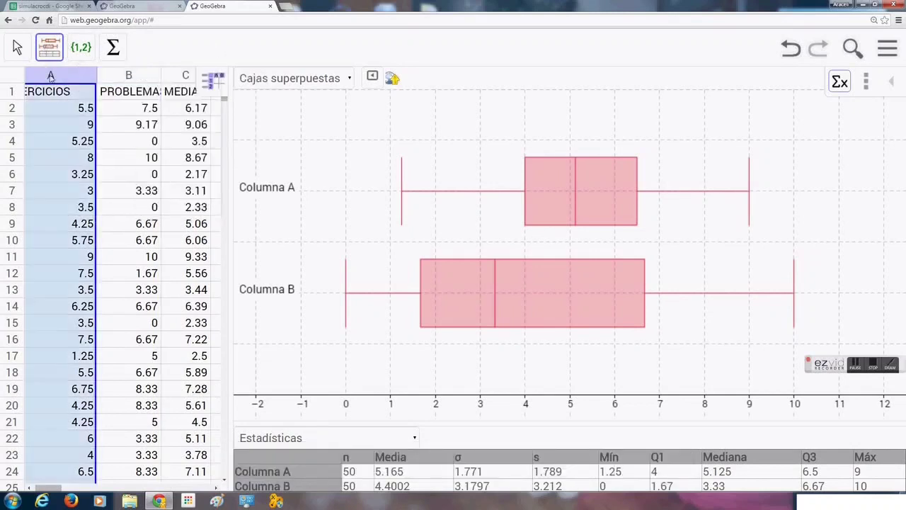
left_click(117, 77, "shift")
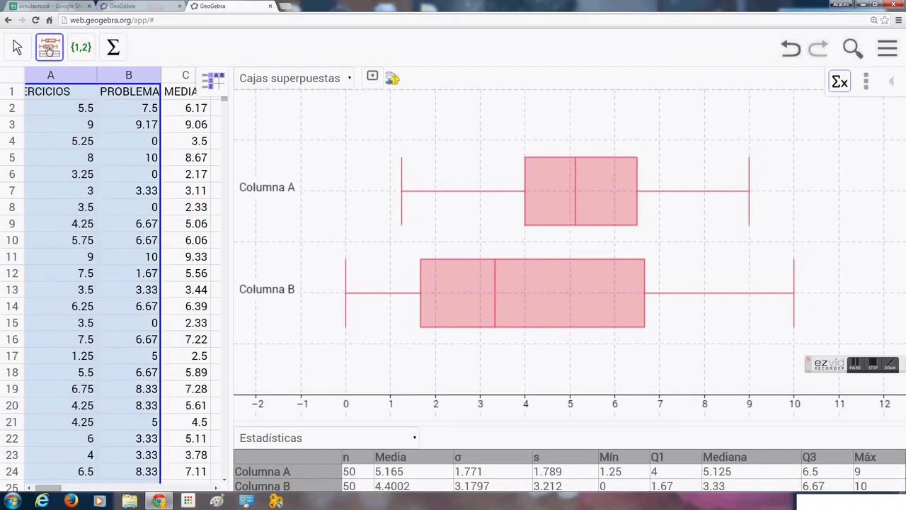
mouse_move(45, 56)
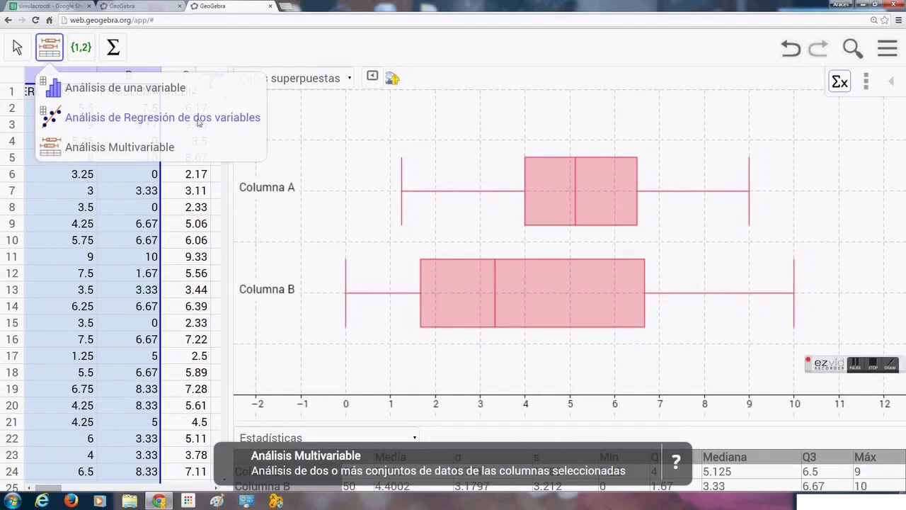
left_click(236, 117)
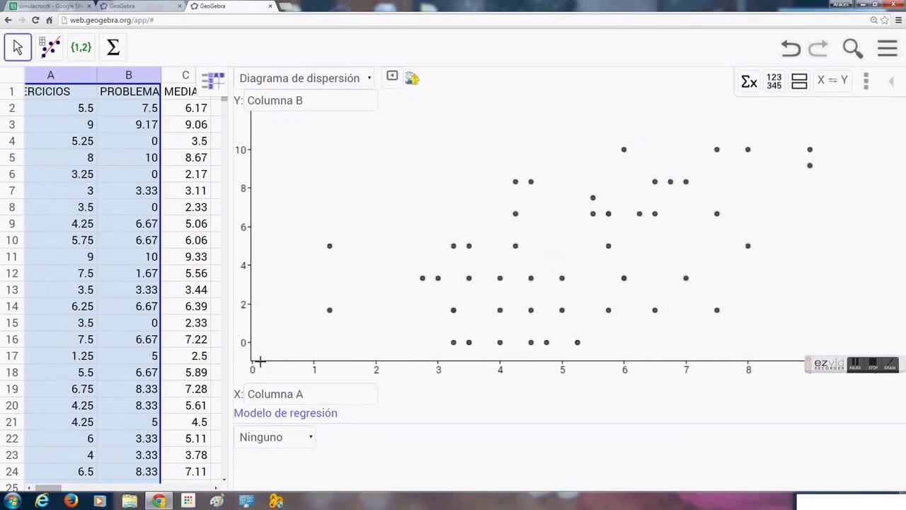
left_click(330, 313)
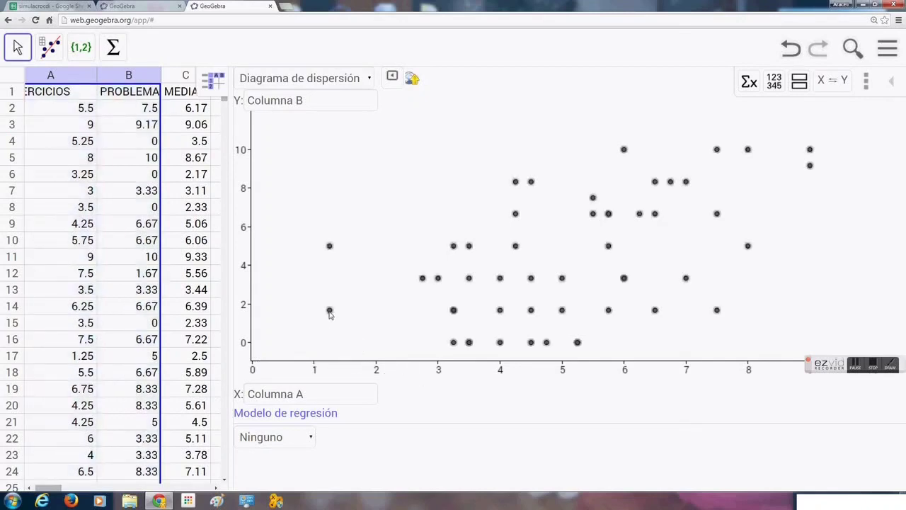
- Turn on Cuadrícula visible in the scatter plot's graph settings and close the settings
left_click(397, 80)
left_click(706, 111)
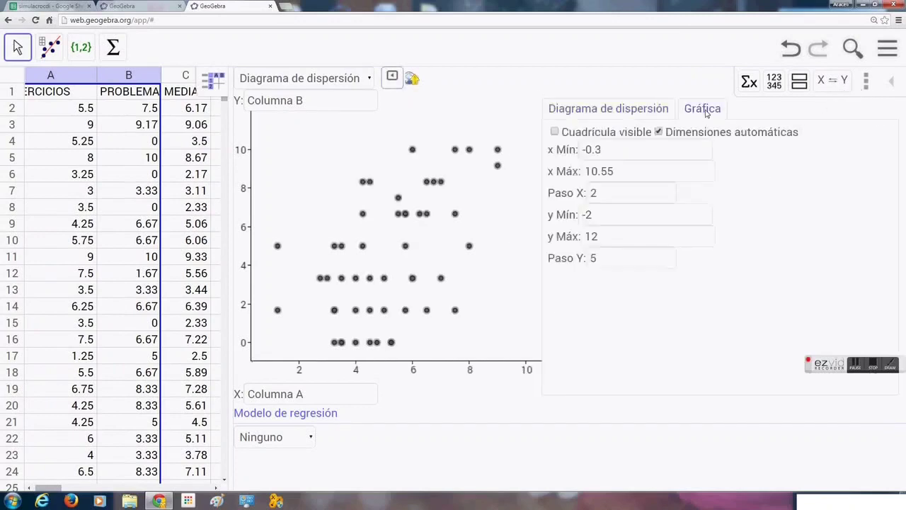
left_click(555, 132)
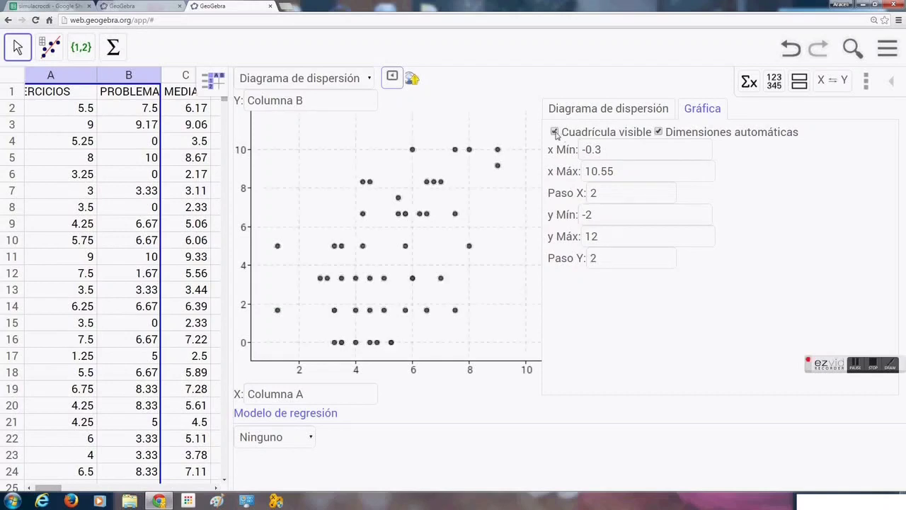
left_click(393, 78)
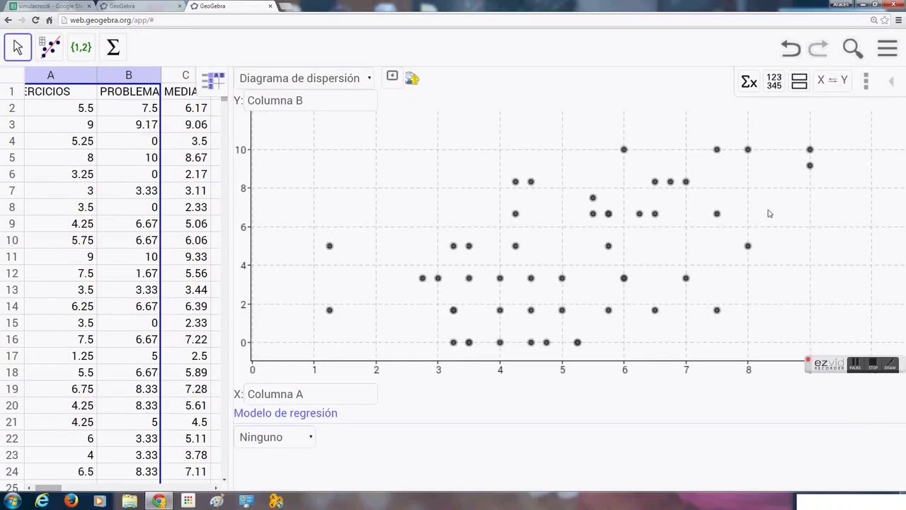
- Show the two-variable statistics table and apply a Lineal regression model to the scatter plot
left_click(749, 83)
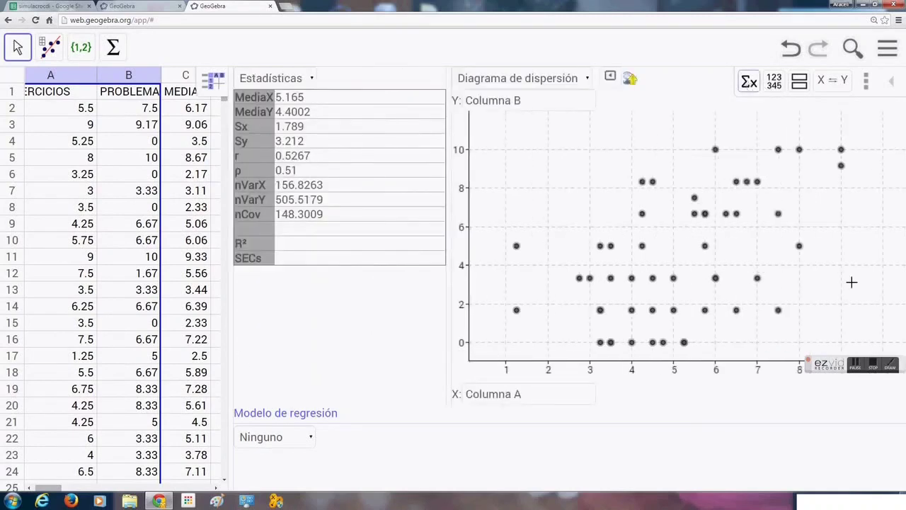
left_click_drag(846, 365, 14, 469)
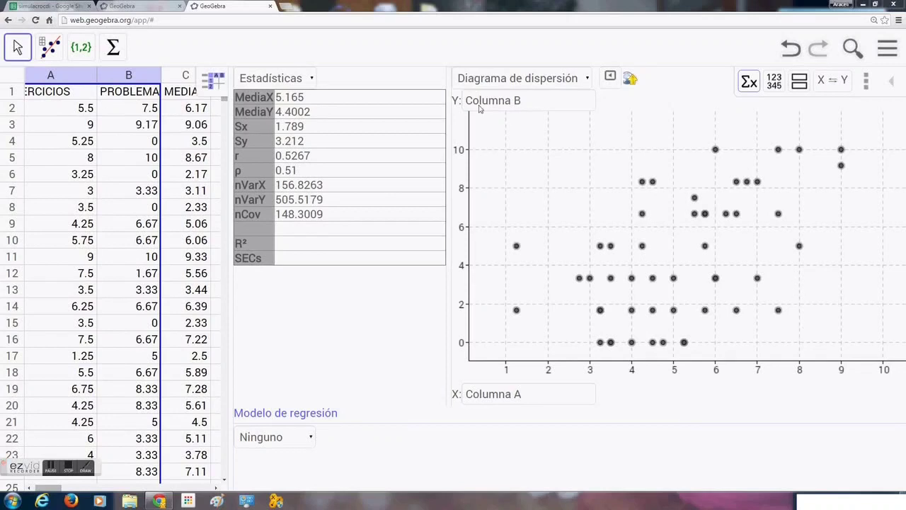
left_click(313, 441)
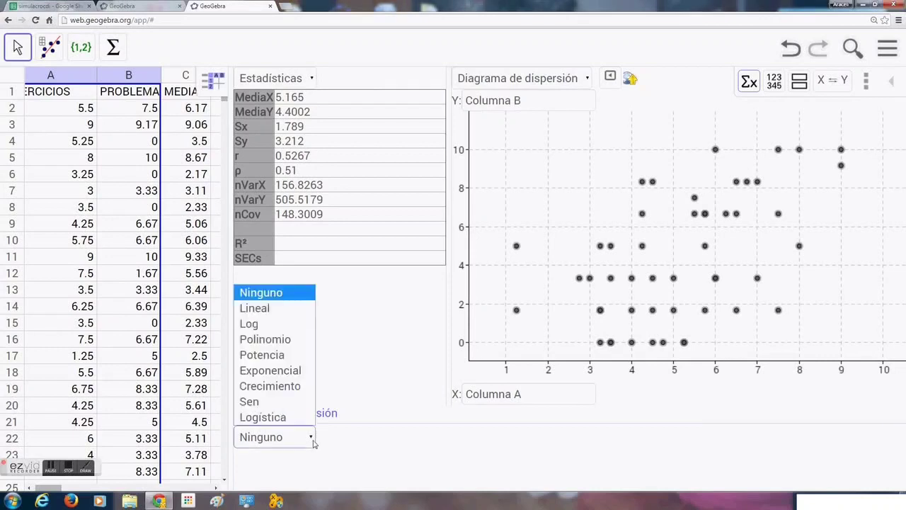
left_click(276, 312)
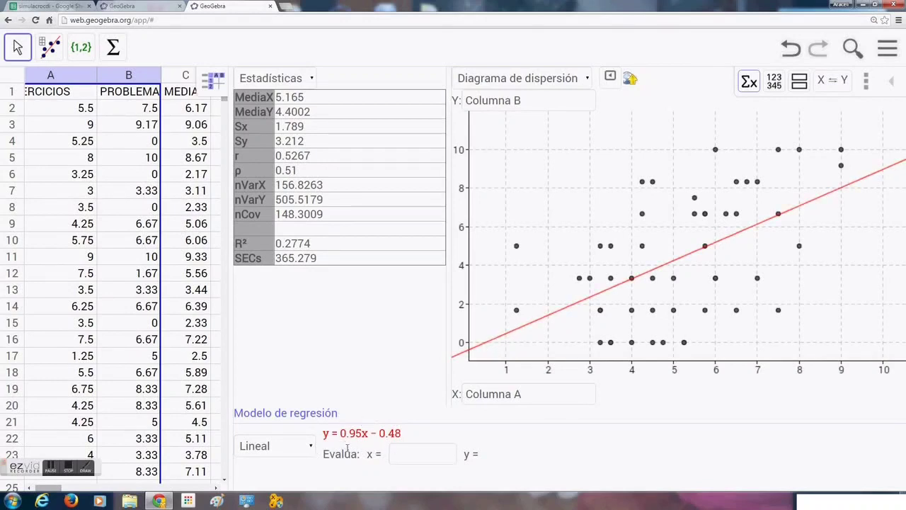
- Evaluate the linear regression model at x = 5
left_click(431, 458)
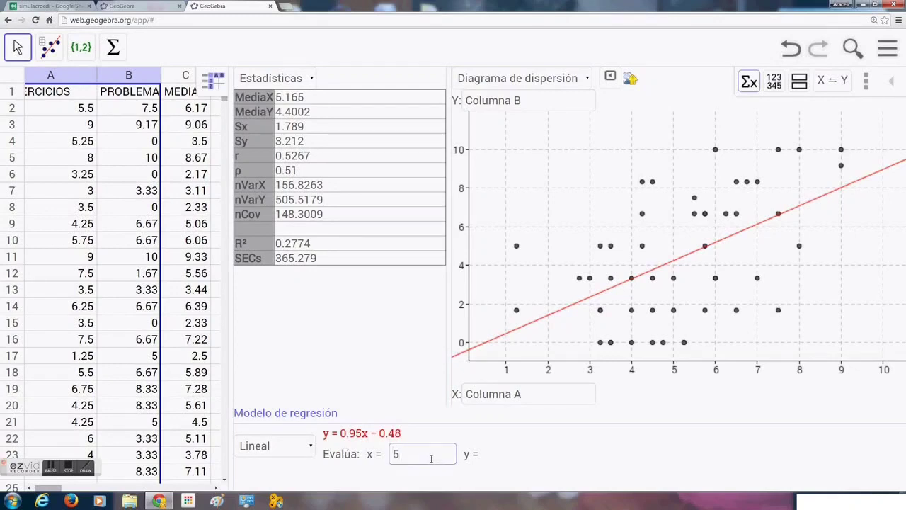
key("Return")
- Select spreadsheet columns A through C together
left_click(58, 76)
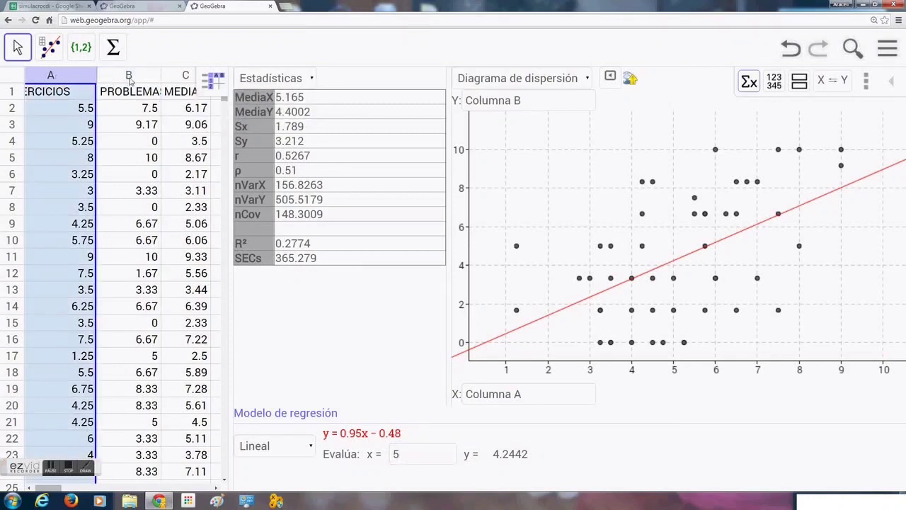
left_click(181, 76)
left_click(73, 75)
left_click(183, 76, "shift")
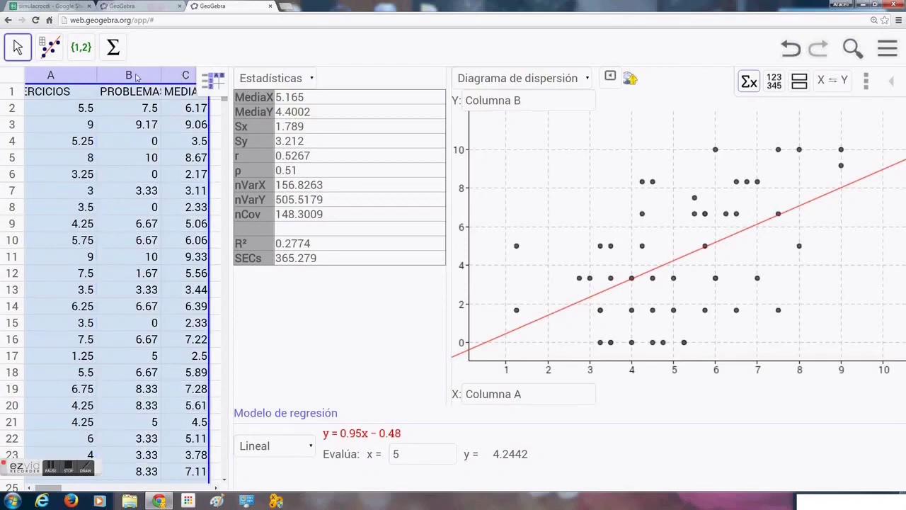